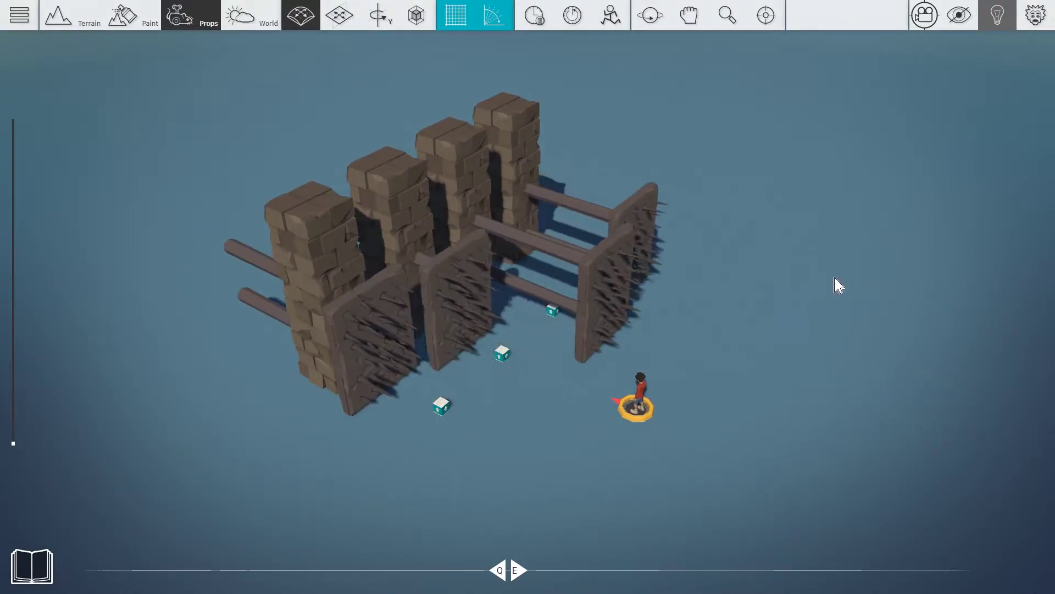
pyautogui.click(540, 22)
pyautogui.click(571, 16)
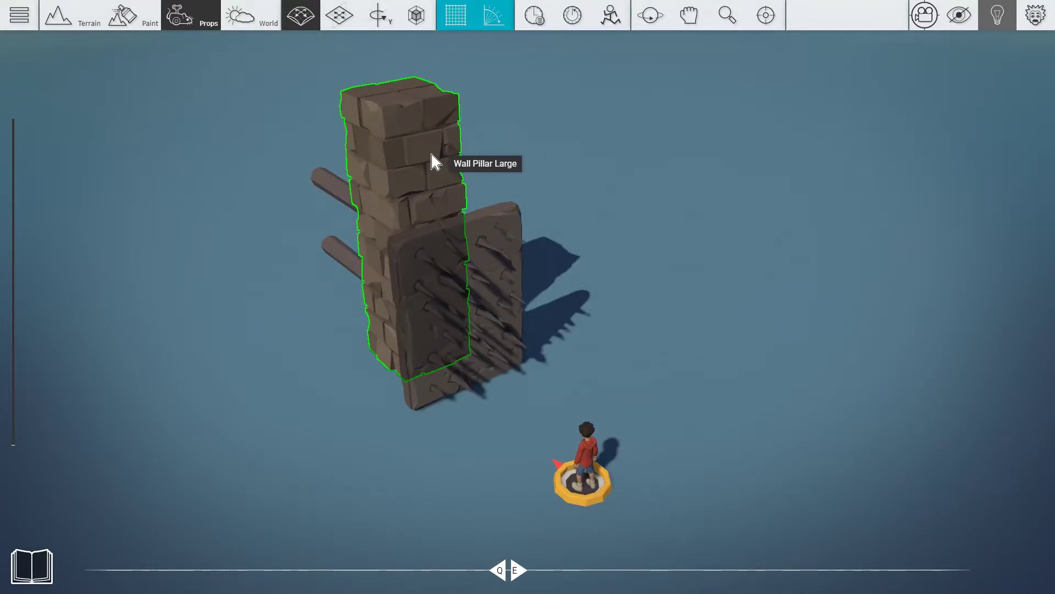
pyautogui.moveTo(510, 266); pyautogui.dragTo(620, 266)
pyautogui.scroll(1, 620, 266)
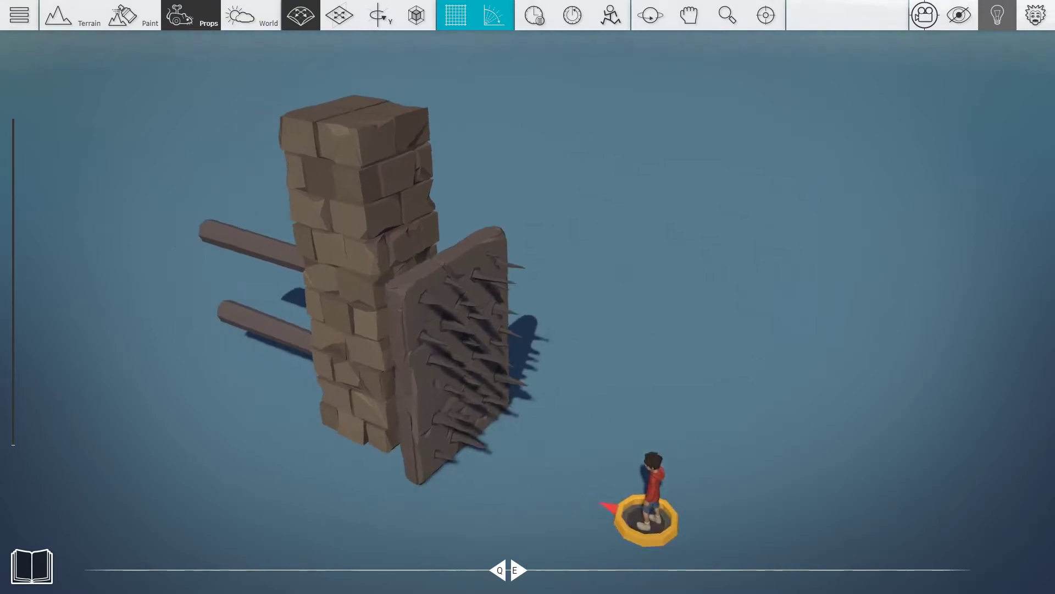
pyautogui.scroll(-1, 638, 234)
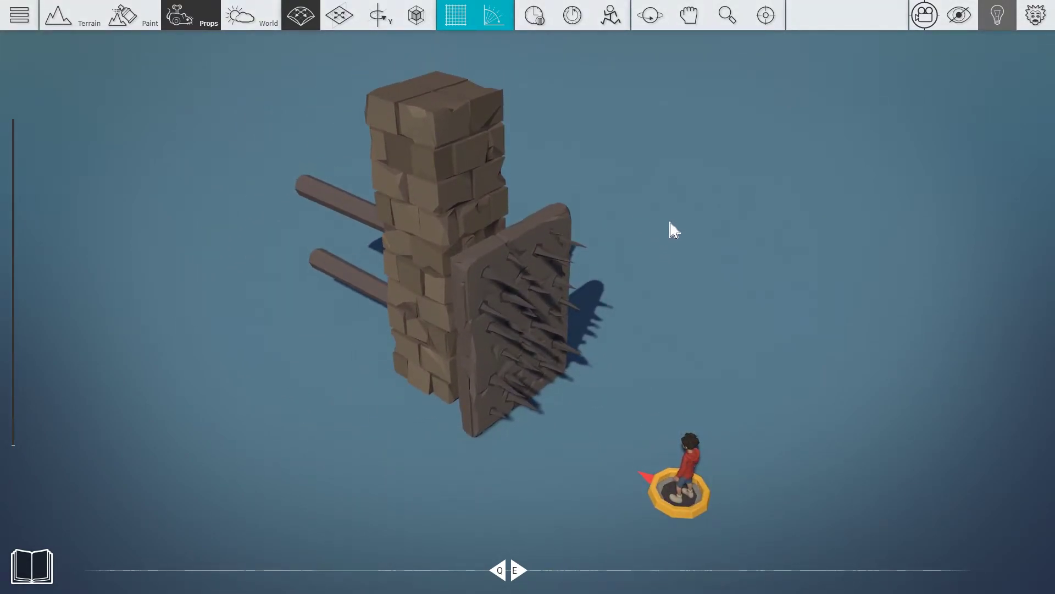
pyautogui.moveTo(659, 224)
pyautogui.mouseDown()
pyautogui.moveTo(703, 224)
pyautogui.moveTo(669, 233)
pyautogui.mouseUp()
# Place a Lift from the Gameplay props near the top of the pillar, rotated sideways so it extends in the spikes' direction.
pyautogui.press('Tab')
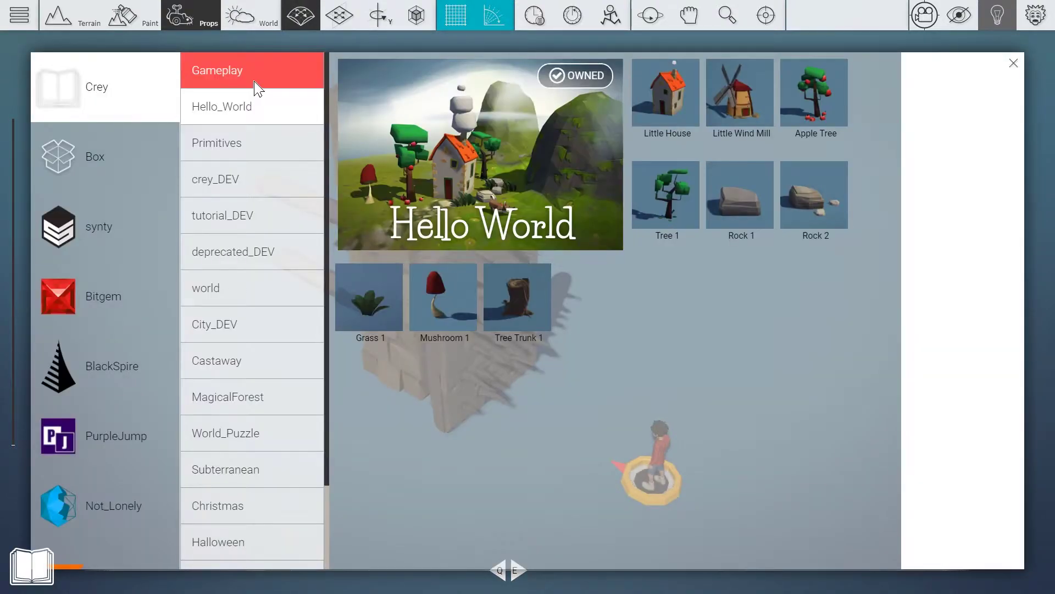
pyautogui.click(254, 88)
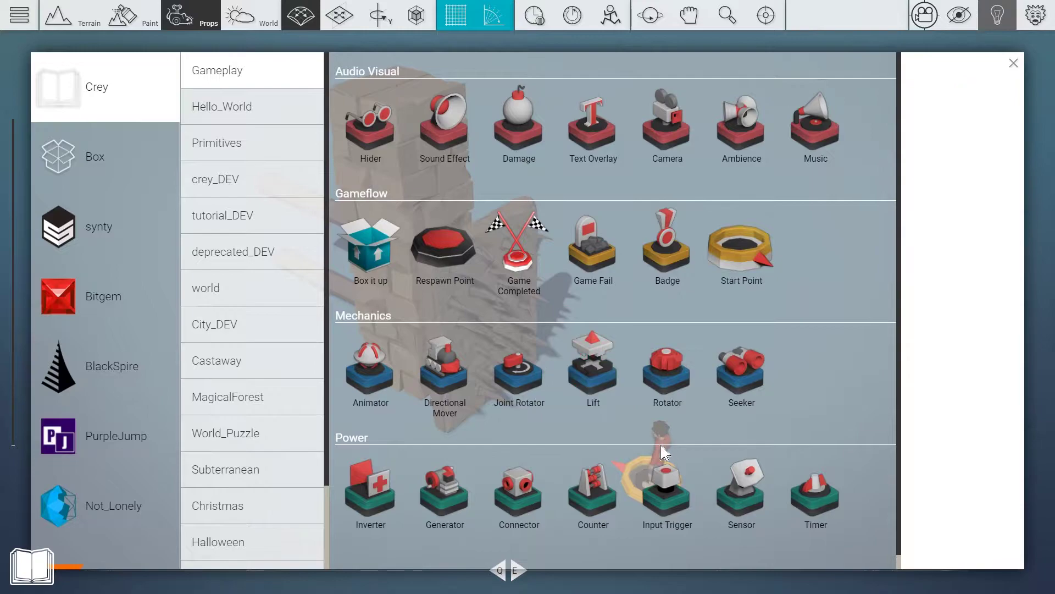
pyautogui.click(593, 379)
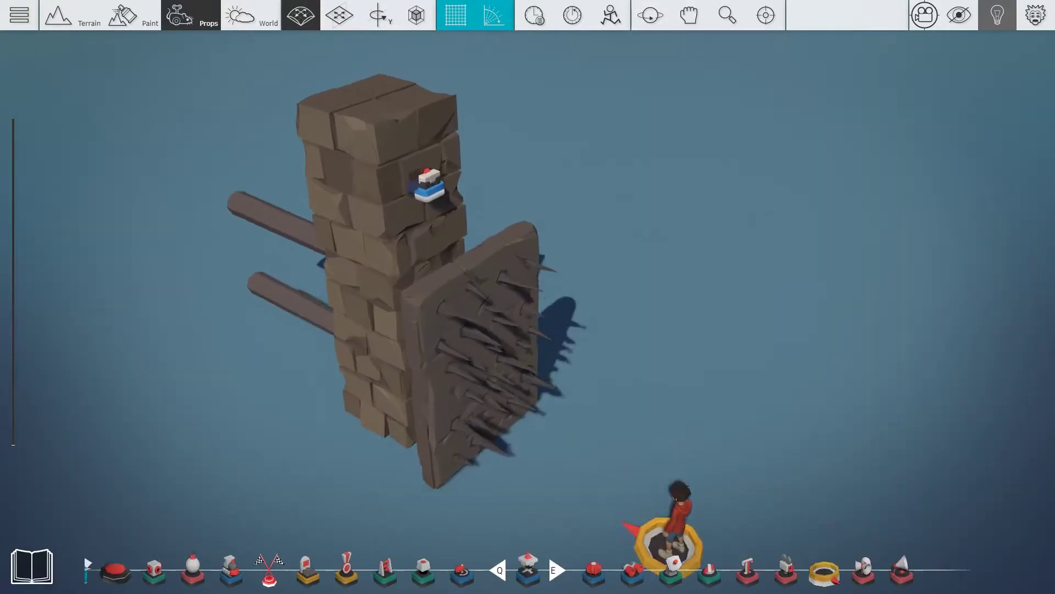
pyautogui.press('r')
pyautogui.press('r')
pyautogui.press('r')
pyautogui.press('r')
pyautogui.press('r')
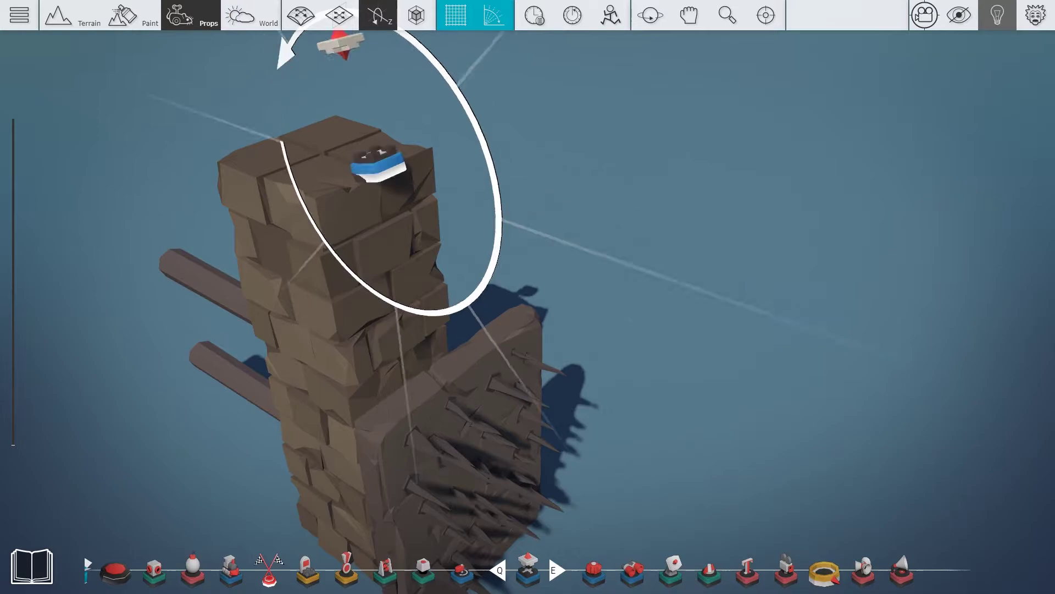
pyautogui.press('t')
pyautogui.click(393, 178)
pyautogui.scroll(-1, 456, 175)
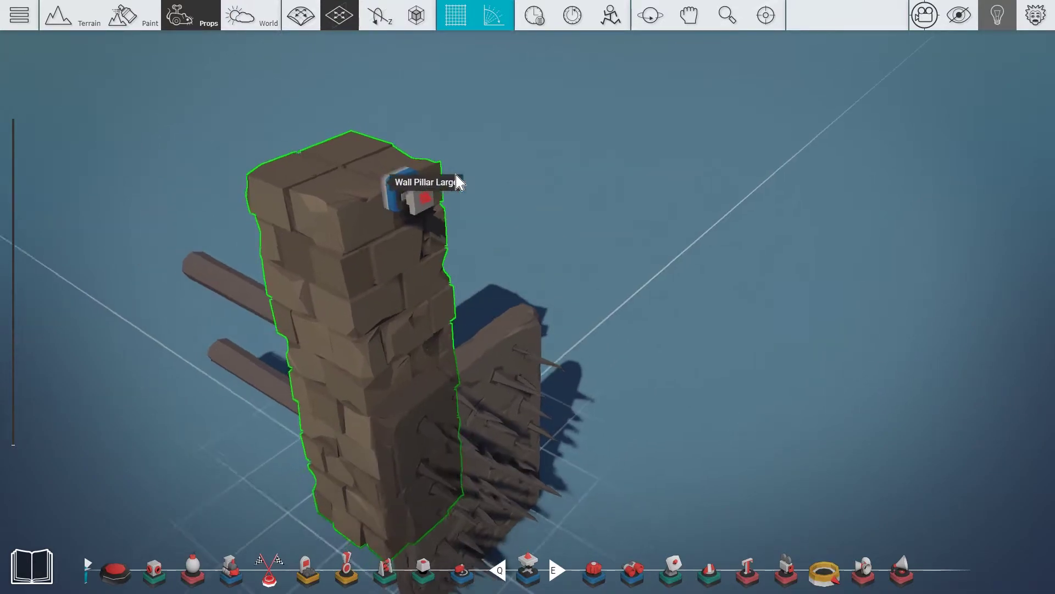
pyautogui.scroll(-2, 532, 177)
pyautogui.moveTo(592, 180); pyautogui.dragTo(532, 176)
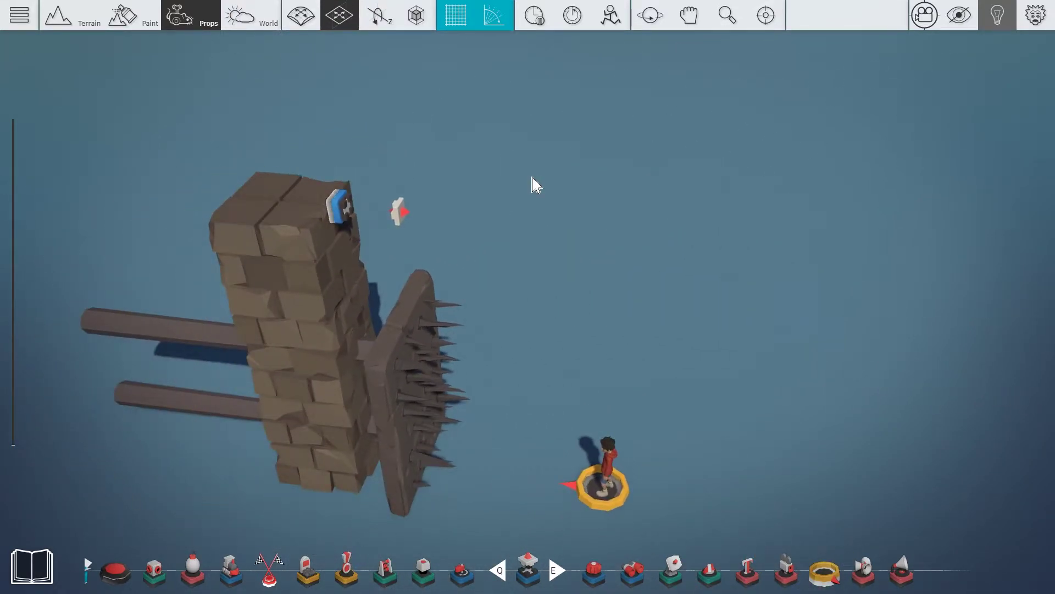
# Inspect the Lift's settings and the available Cycle options.
pyautogui.click(352, 208)
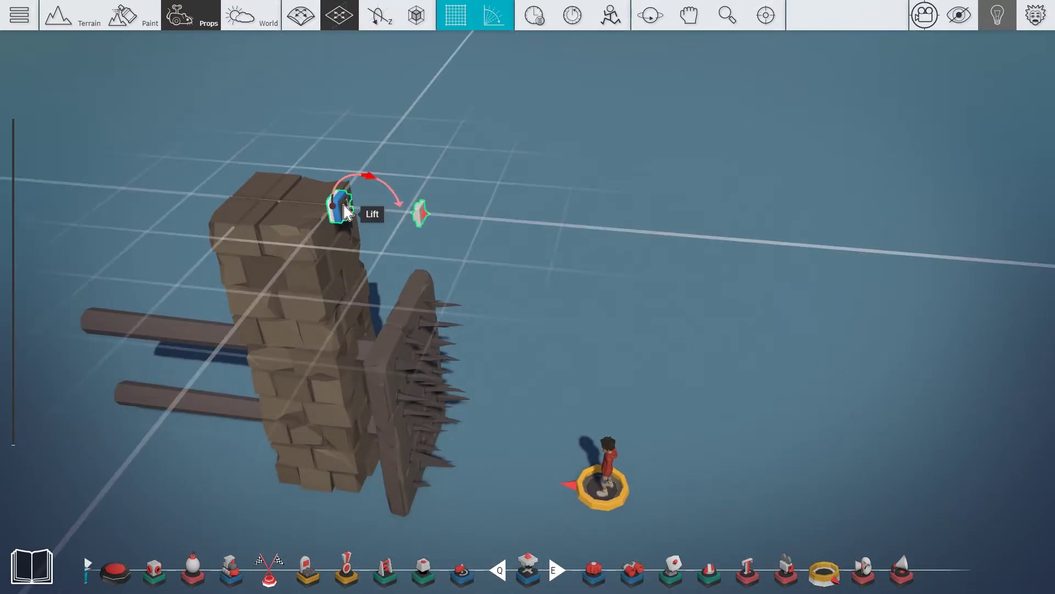
pyautogui.click(346, 212)
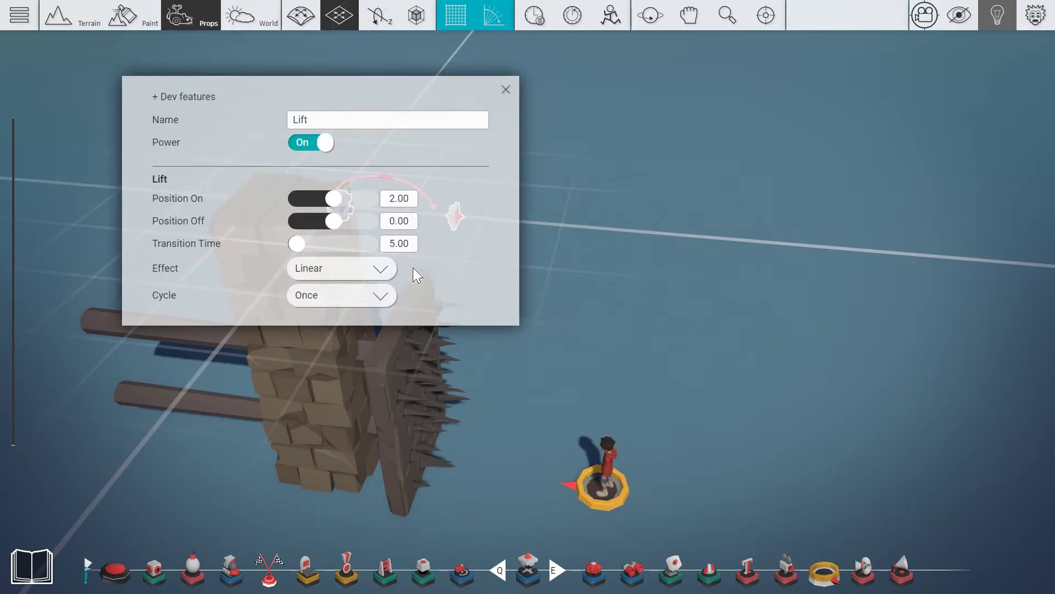
pyautogui.click(365, 295)
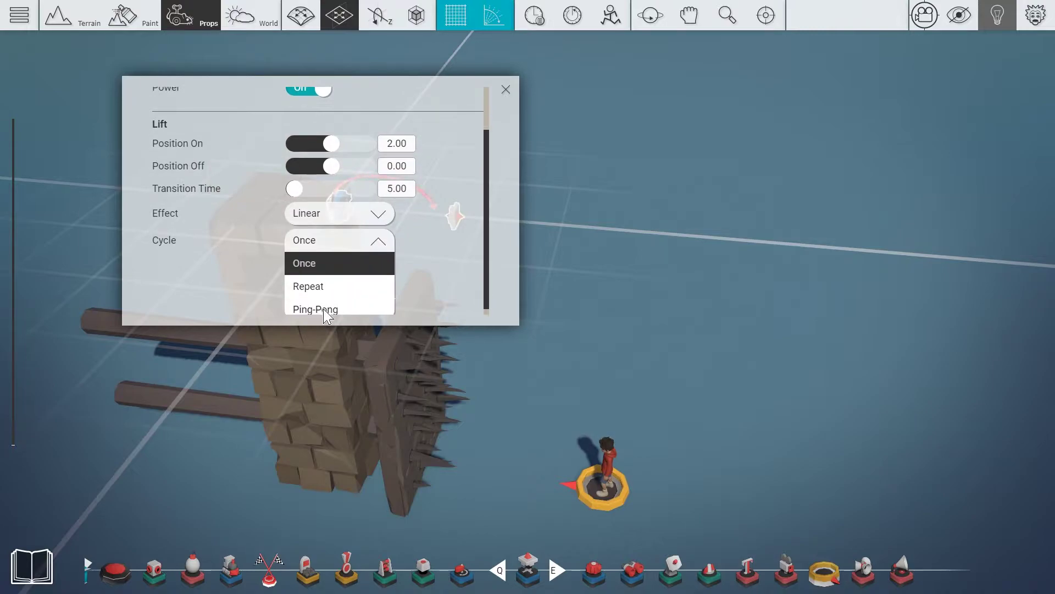
pyautogui.click(428, 282)
pyautogui.press('Escape')
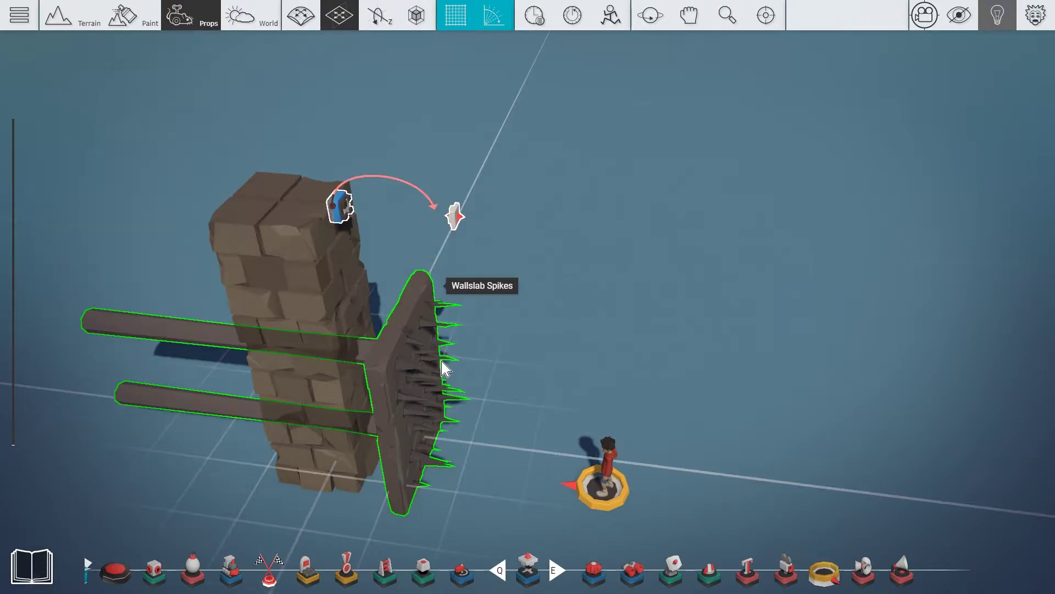
# Place a Generator on top of the pillar and connect it to power the Lift.
pyautogui.press('Tab')
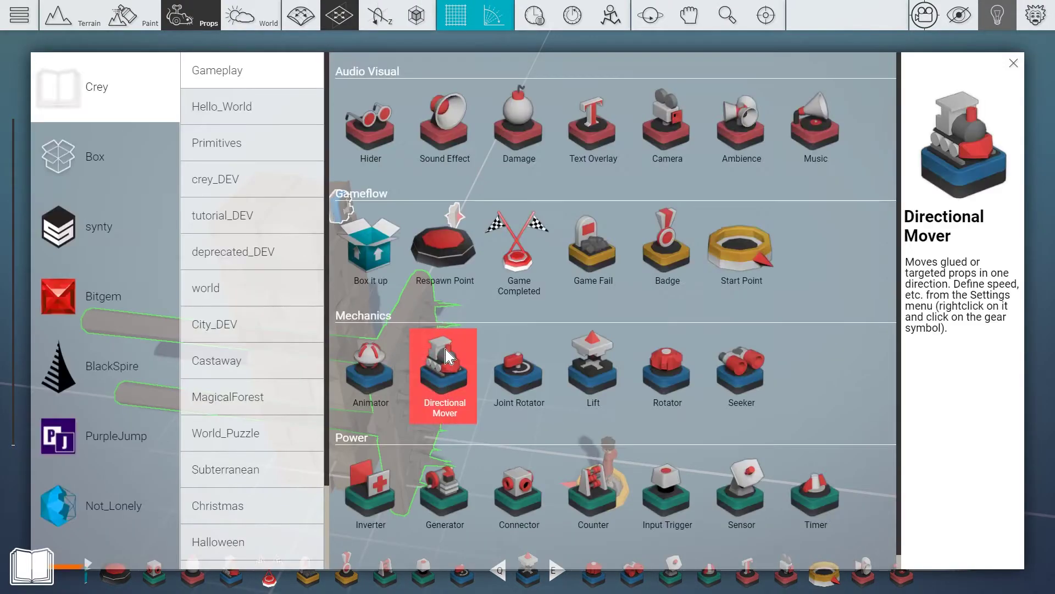
pyautogui.click(445, 492)
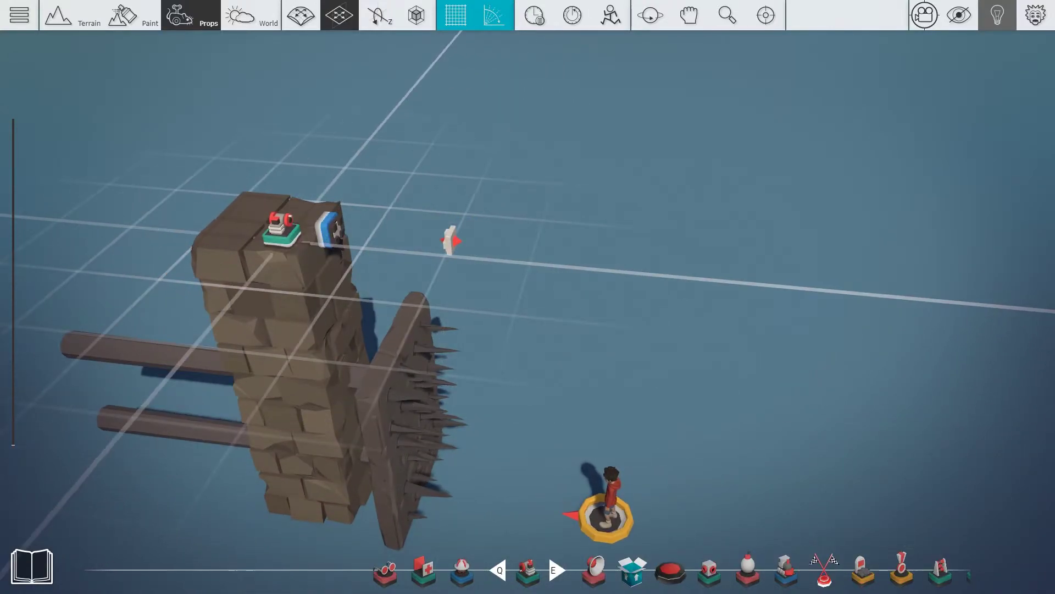
pyautogui.rightClick(282, 240)
pyautogui.click(231, 272)
pyautogui.click(330, 228)
pyautogui.rightClick(399, 170)
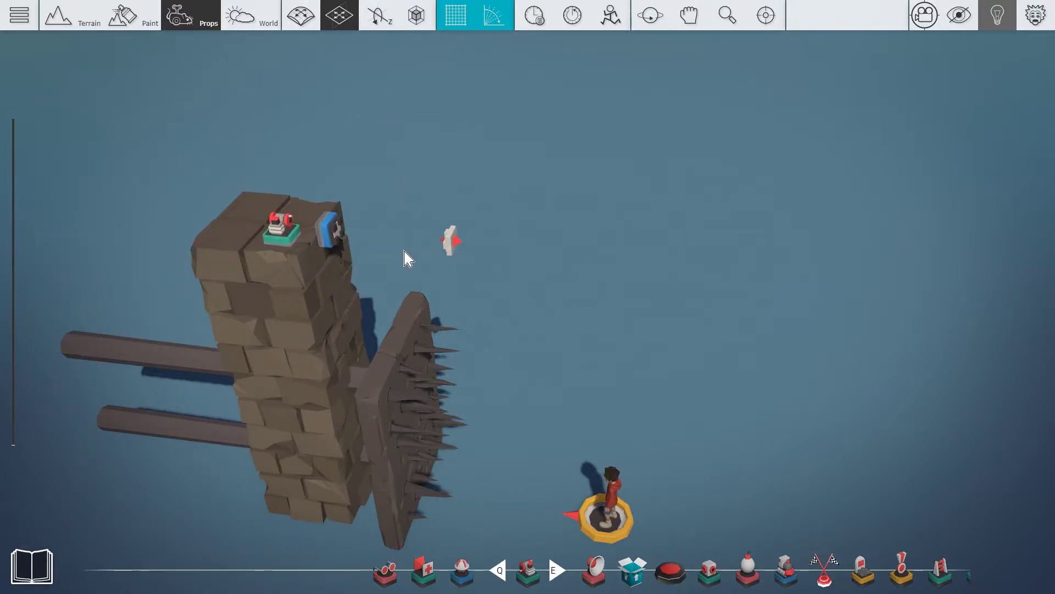
# Set the Lift's Position On to 5.00 and its Transition Time to 0.50.
pyautogui.click(337, 240)
pyautogui.doubleClick(335, 233)
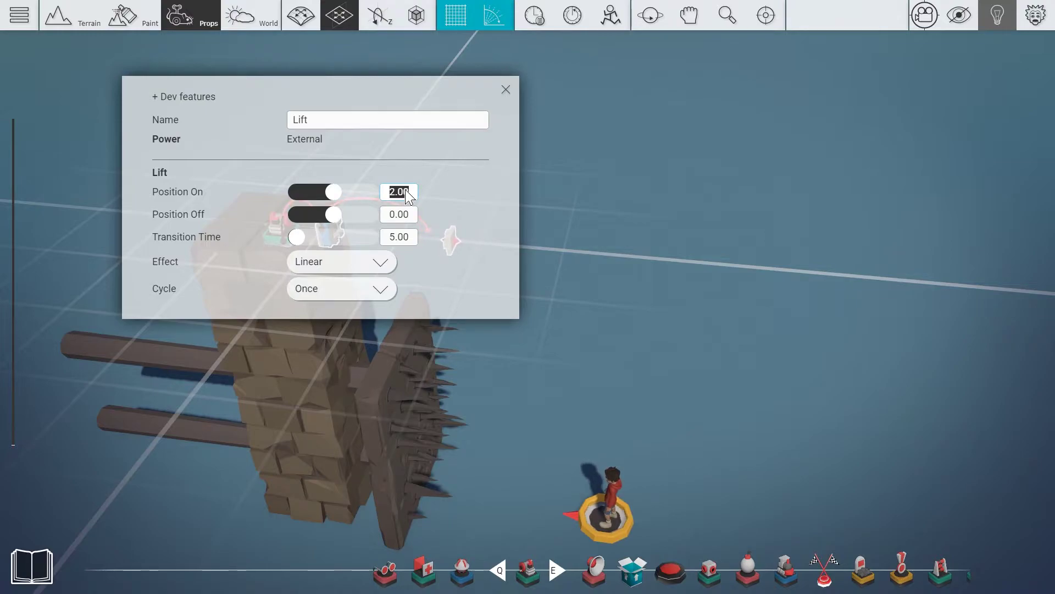
pyautogui.write('5')
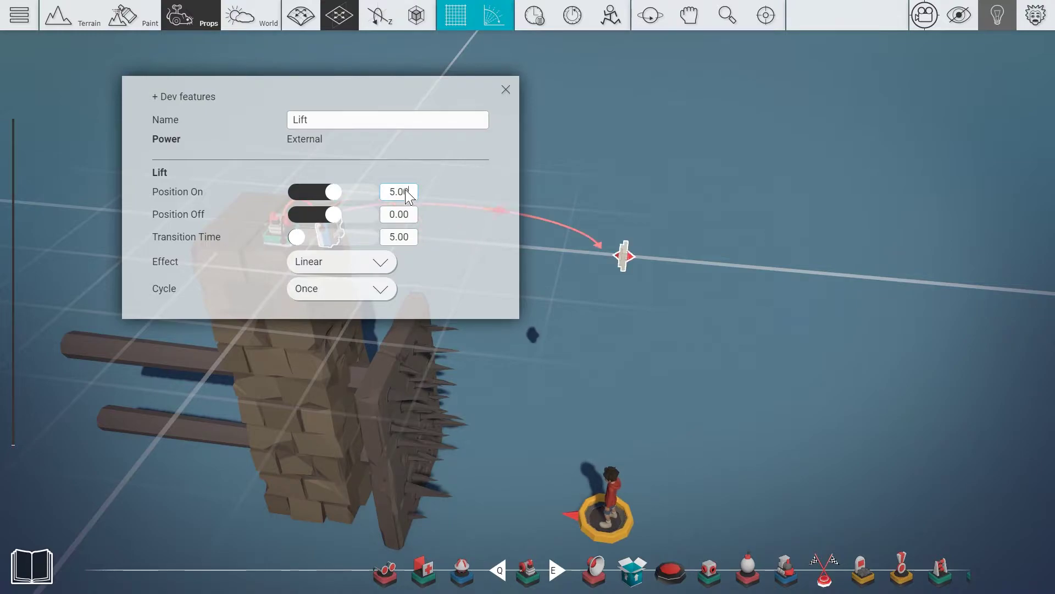
pyautogui.click(401, 236)
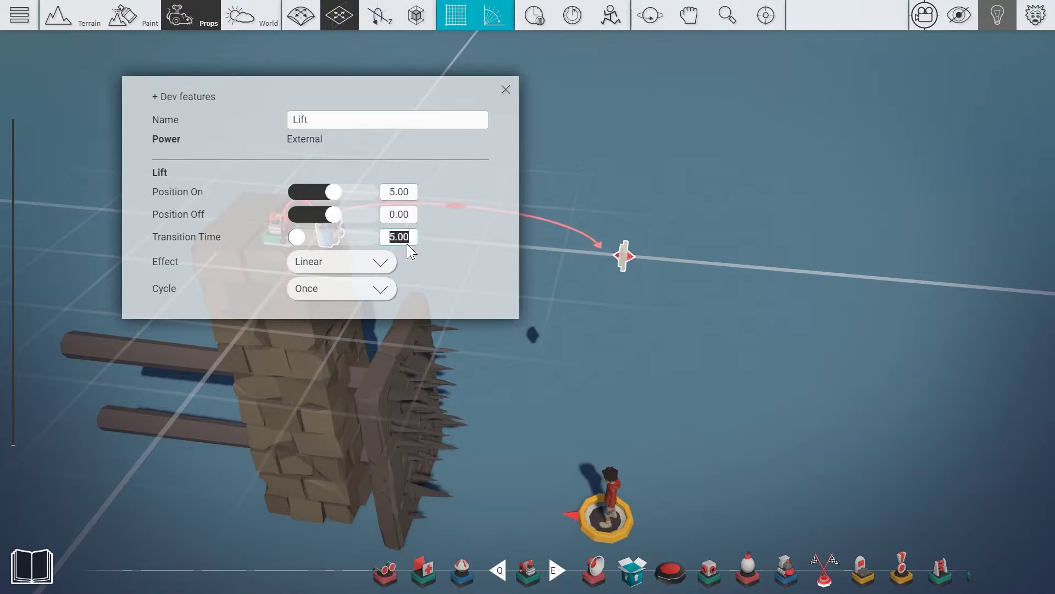
pyautogui.write('0.5')
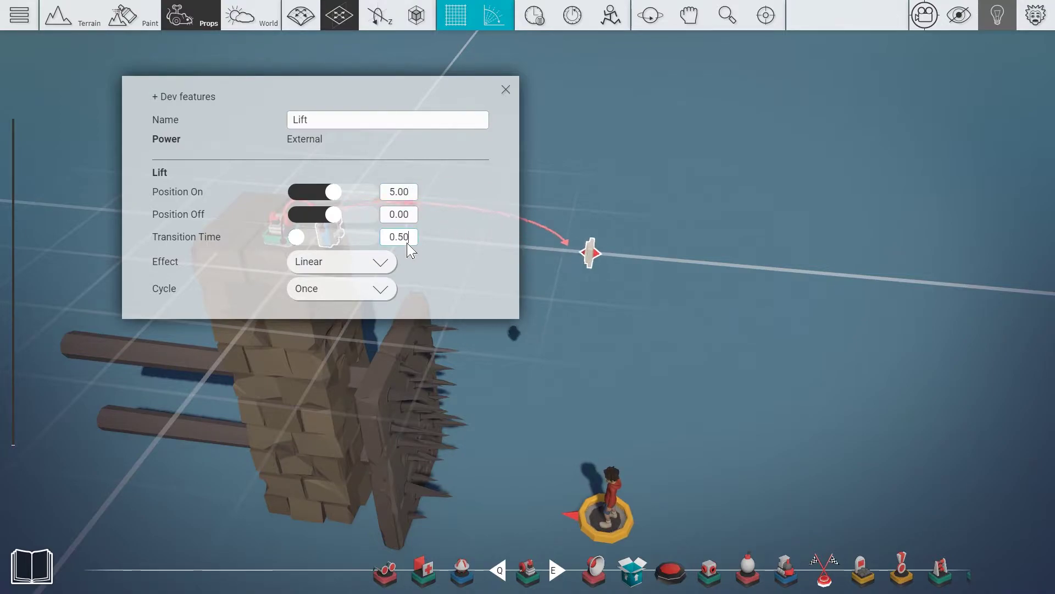
pyautogui.click(549, 226)
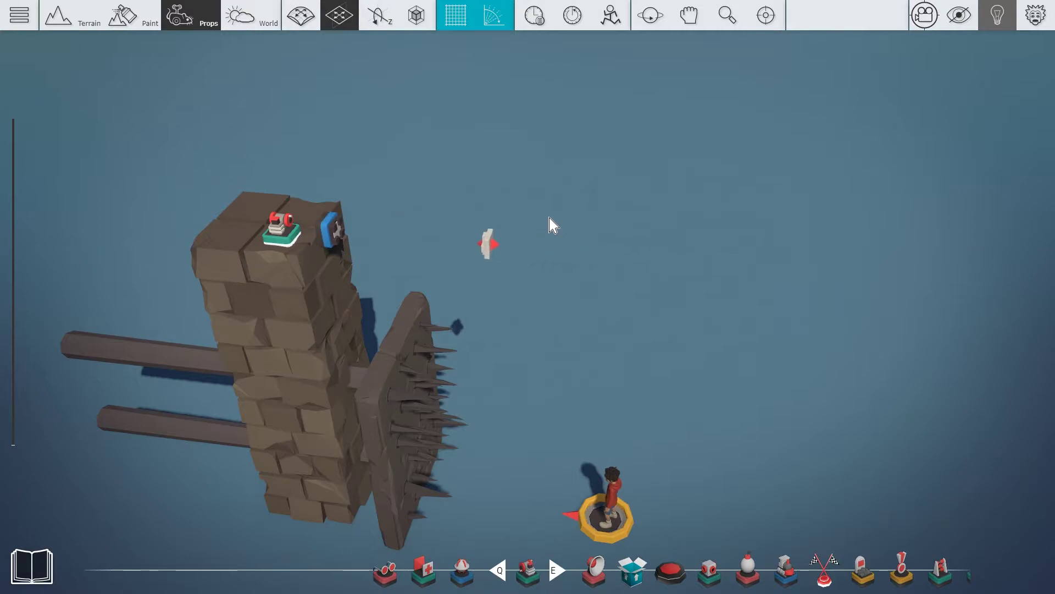
# Set the Generator's Time ON and Time OFF to 4.00 each.
pyautogui.click(285, 241)
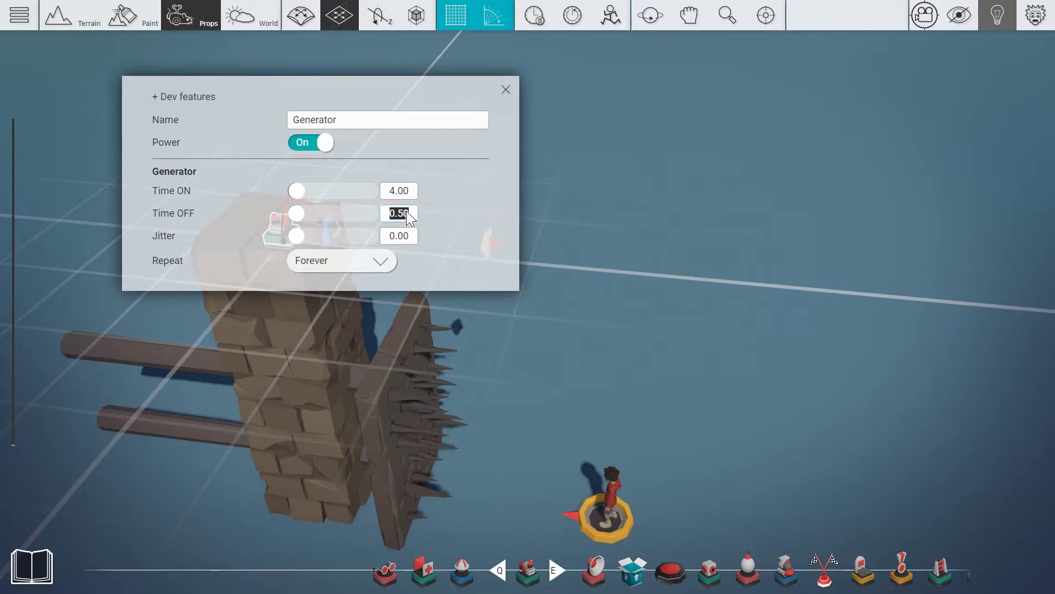
pyautogui.write('4.')
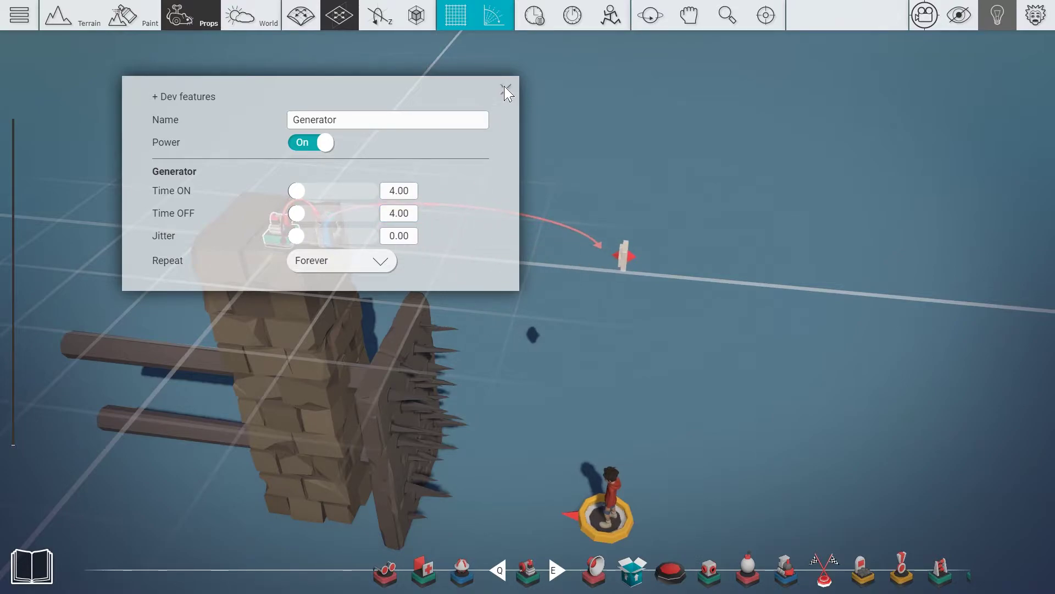
pyautogui.click(506, 92)
# Stop the running mechanics, attach the Wallslab Spikes to the Lift, and start the mechanics again.
pyautogui.click(546, 33)
pyautogui.click(329, 230)
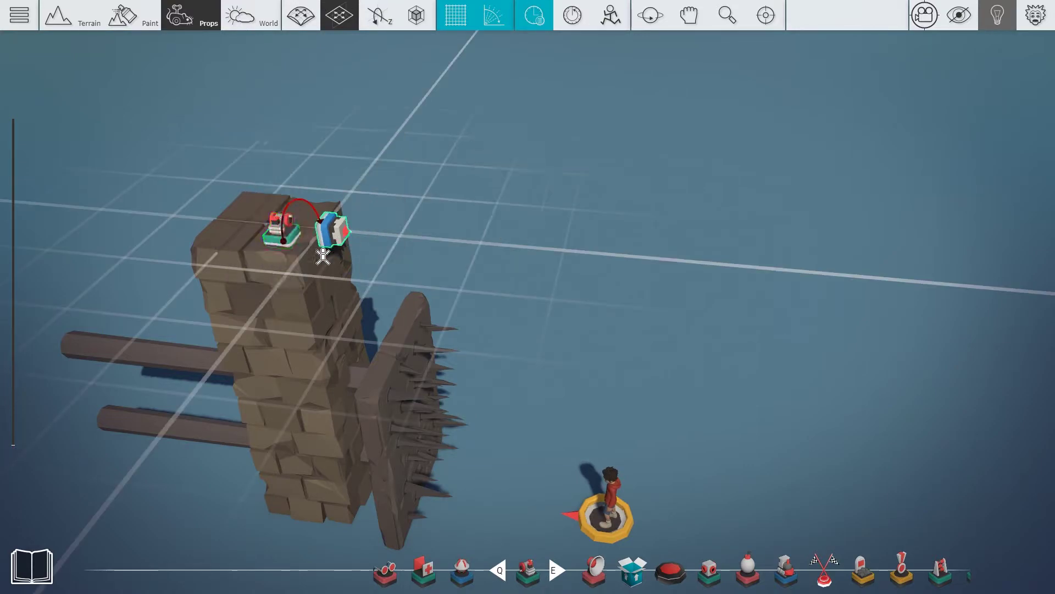
pyautogui.click(405, 365)
pyautogui.click(544, 19)
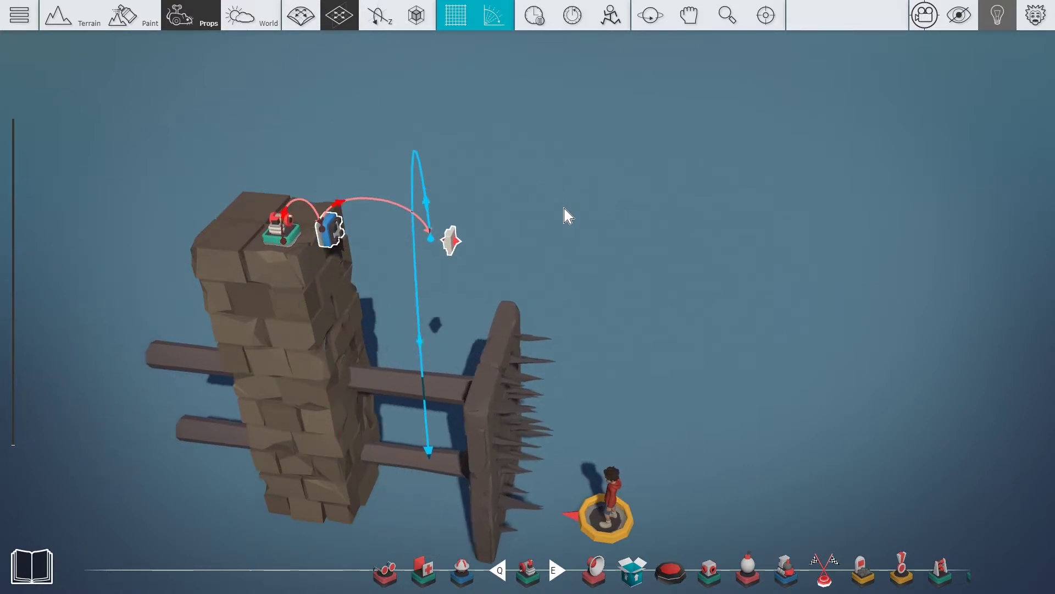
# Place a Timer from the Gameplay power props on top of the pillar beside the Generator.
pyautogui.scroll(-3, 572, 209)
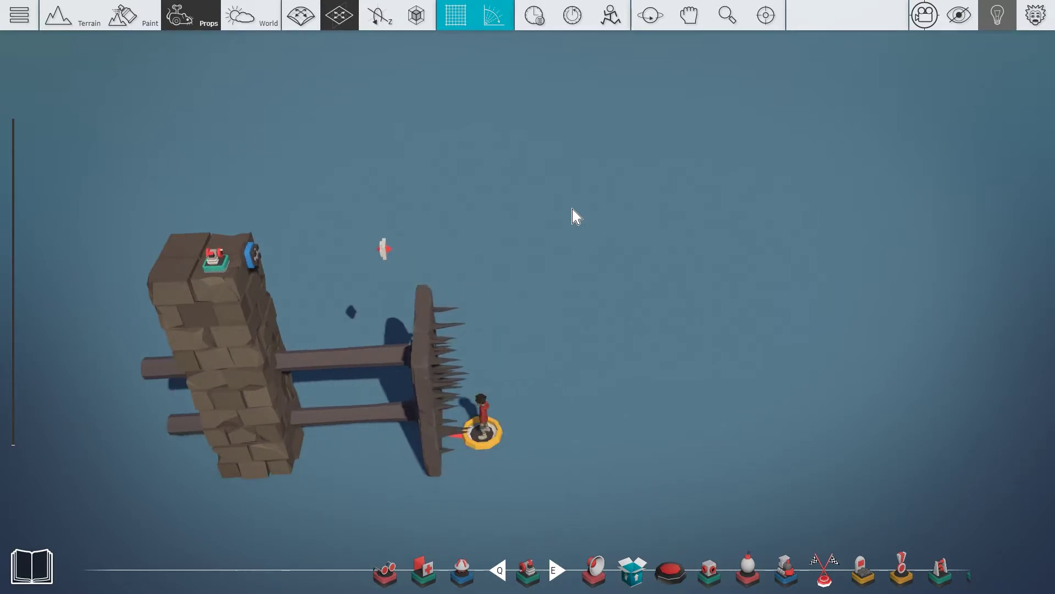
pyautogui.moveTo(572, 209); pyautogui.dragTo(600, 213)
pyautogui.press('a')
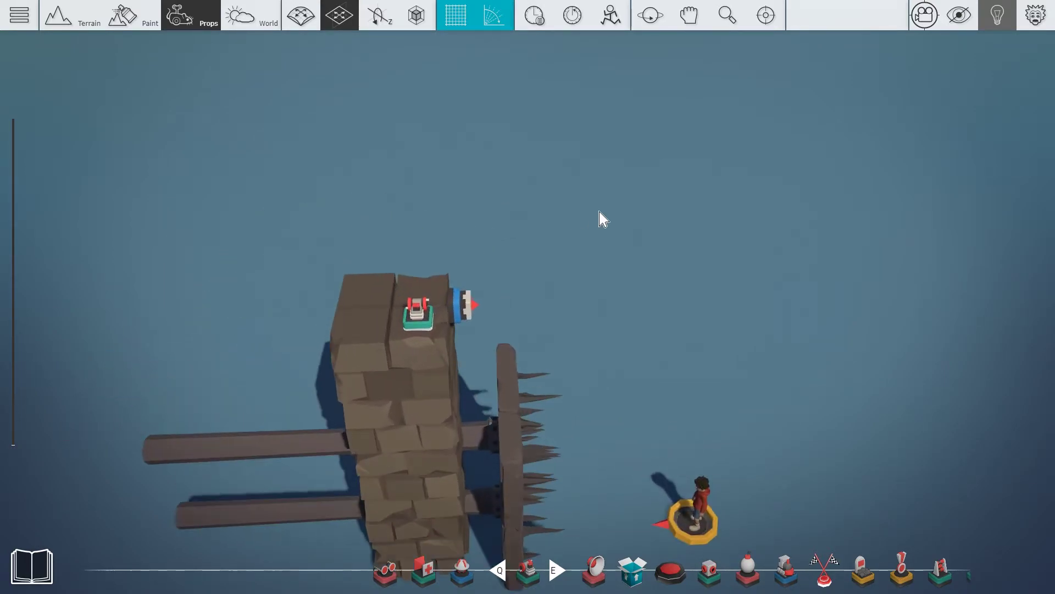
pyautogui.press('Tab')
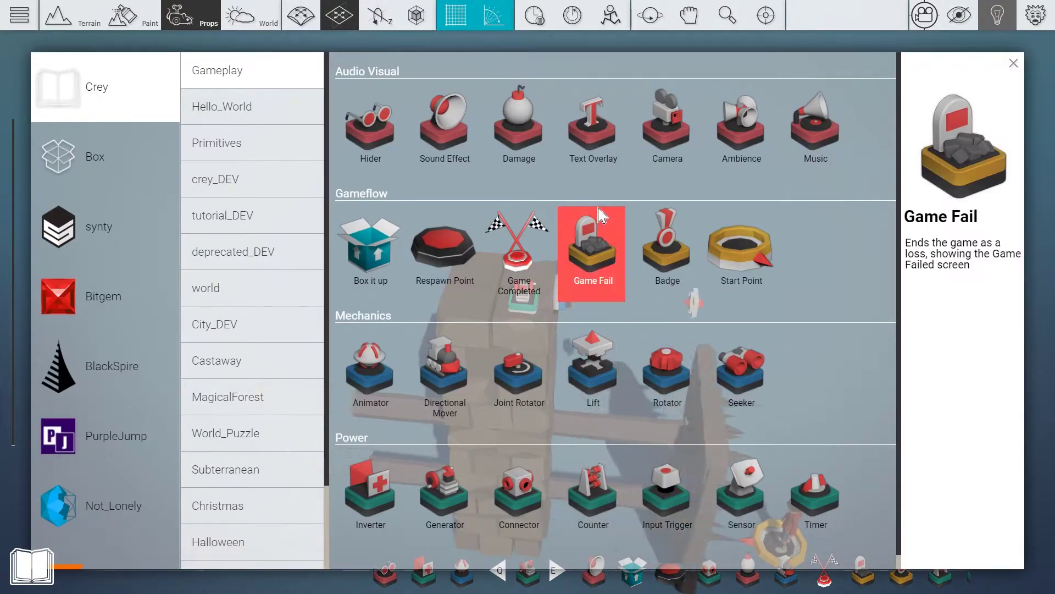
pyautogui.click(815, 492)
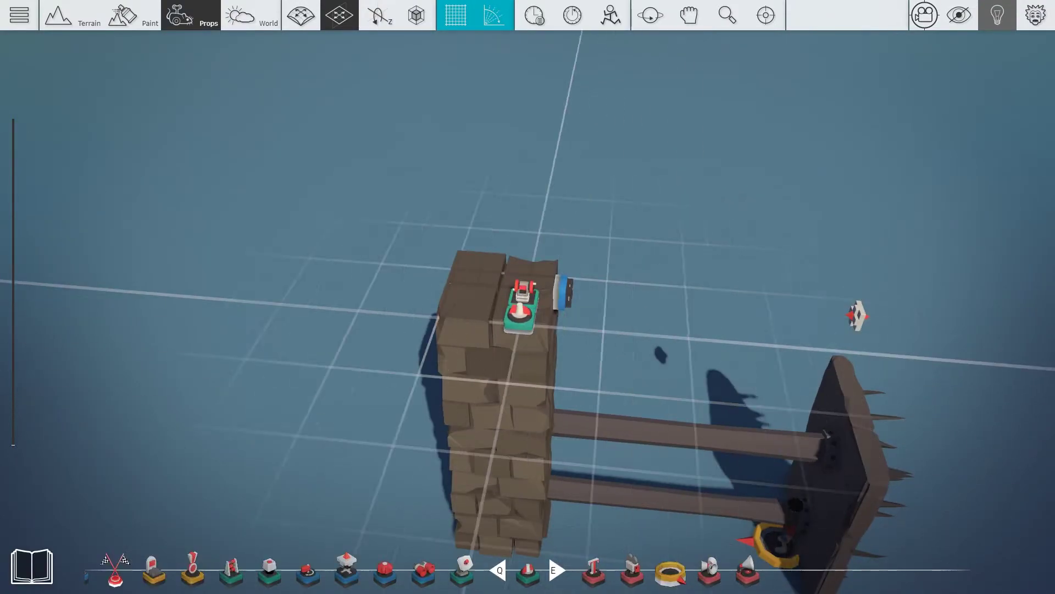
pyautogui.click(468, 301)
pyautogui.press('d')
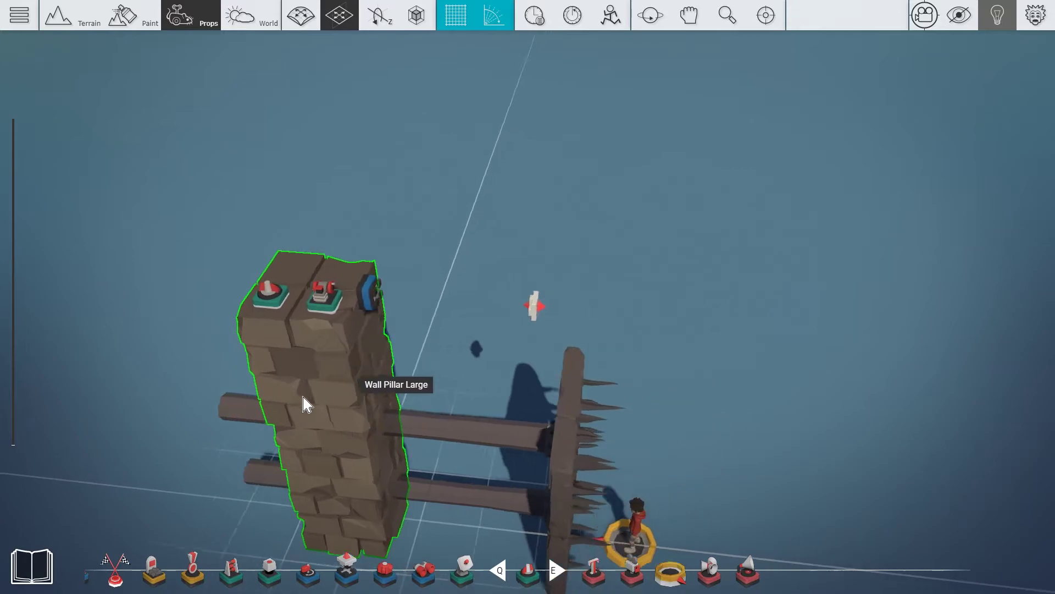
# Connect the Timer to the Generator so that it controls the Generator's power.
pyautogui.press('a')
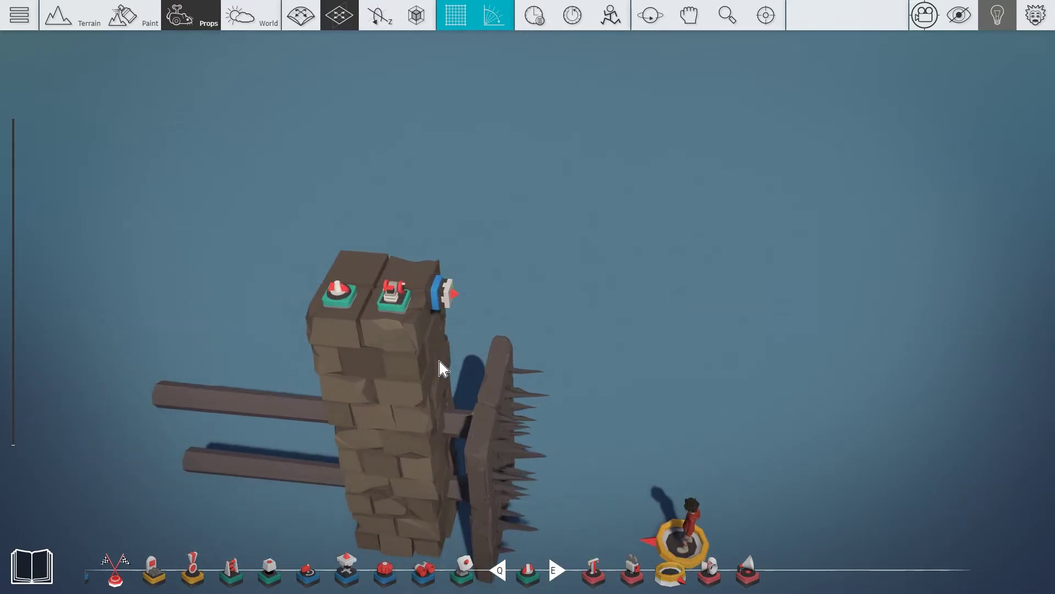
pyautogui.rightClick(333, 296)
pyautogui.click(274, 330)
pyautogui.click(382, 299)
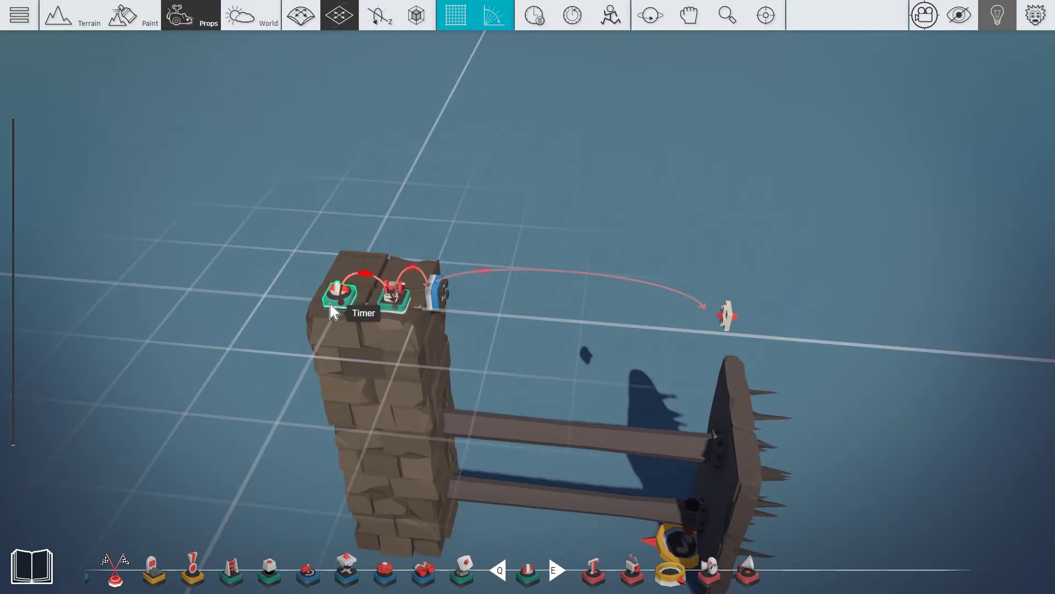
# Set the Timer's Time to 1.00.
pyautogui.click(333, 308)
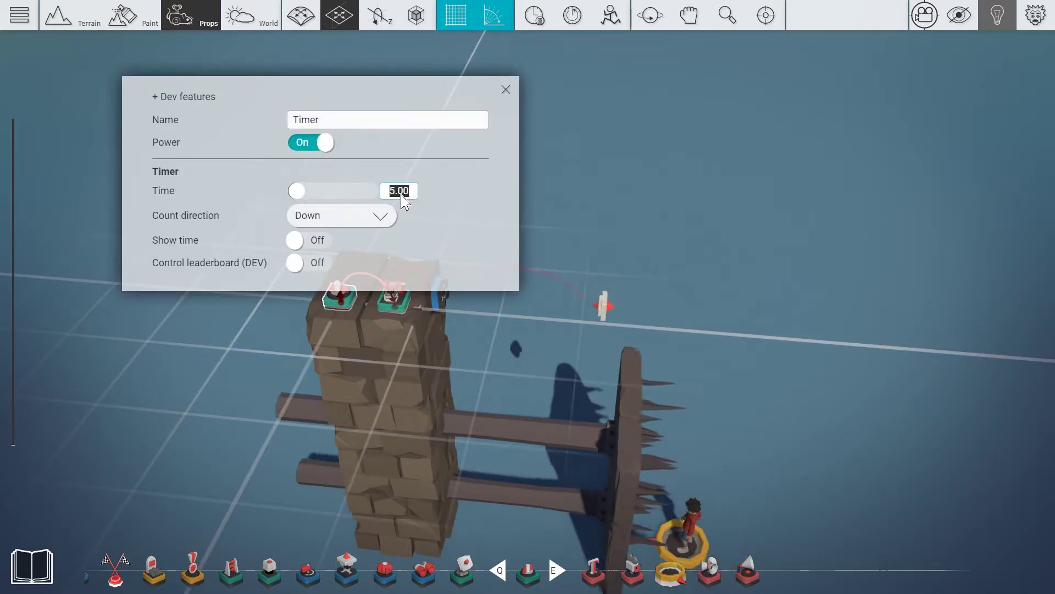
pyautogui.write('1.00')
pyautogui.click(579, 365)
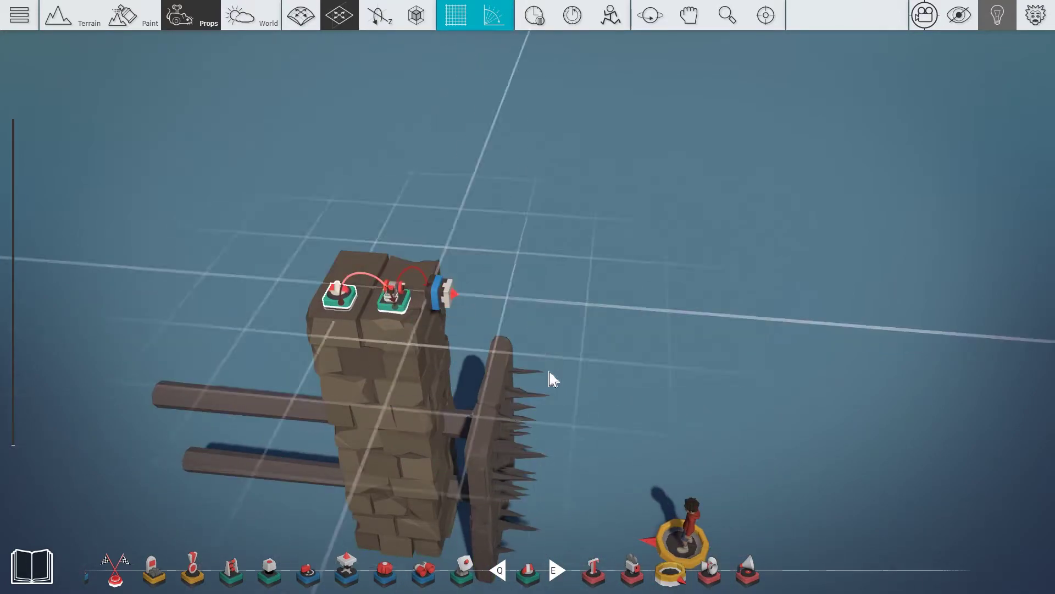
pyautogui.press('s')
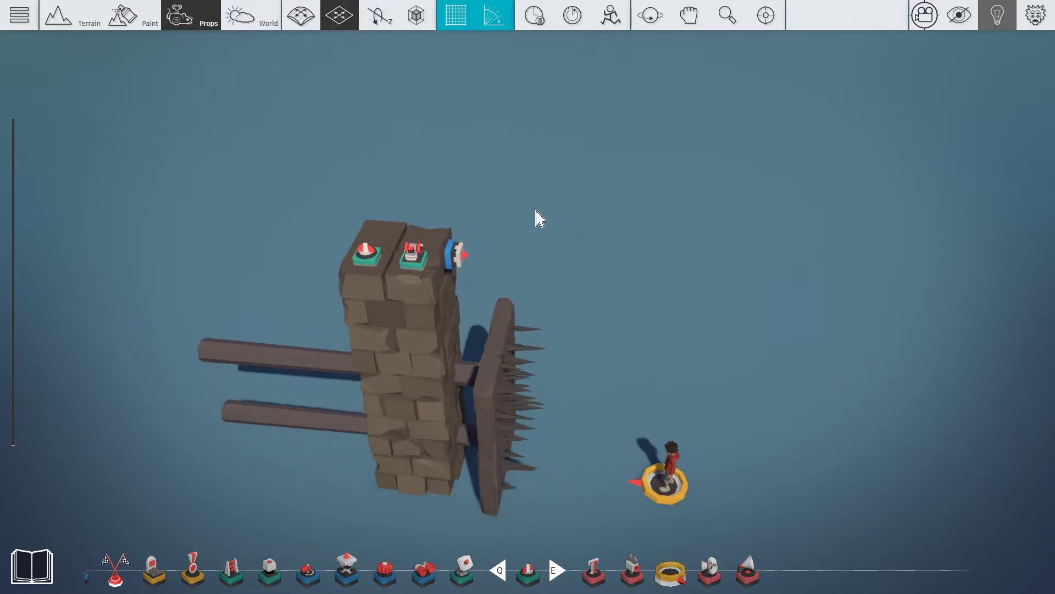
# Stop the running mechanics while the spike wall is retracted against the pillar.
pyautogui.moveTo(564, 205); pyautogui.dragTo(417, 287)
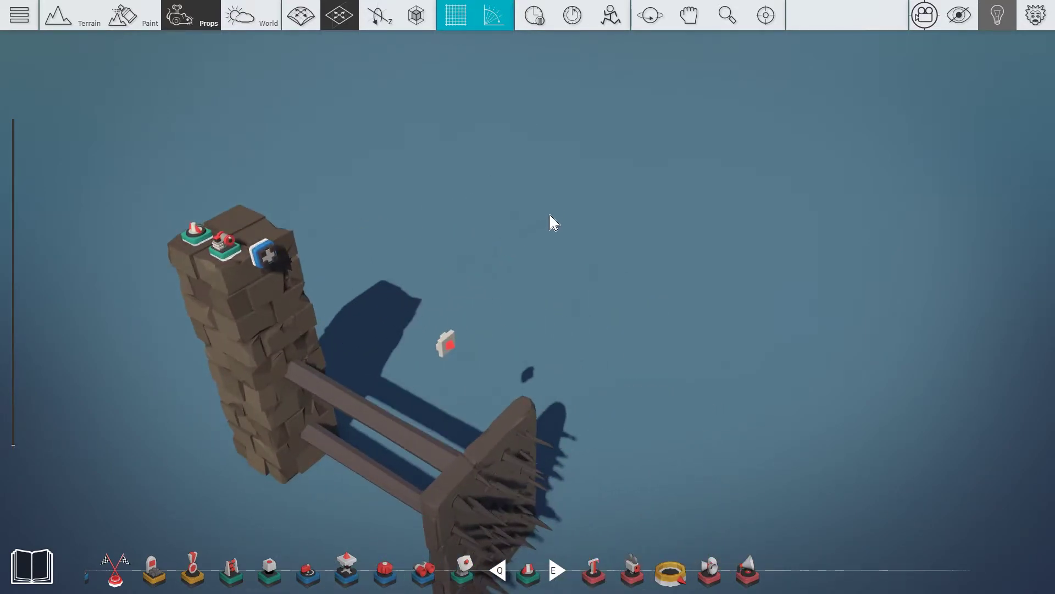
pyautogui.moveTo(551, 214); pyautogui.dragTo(579, 126)
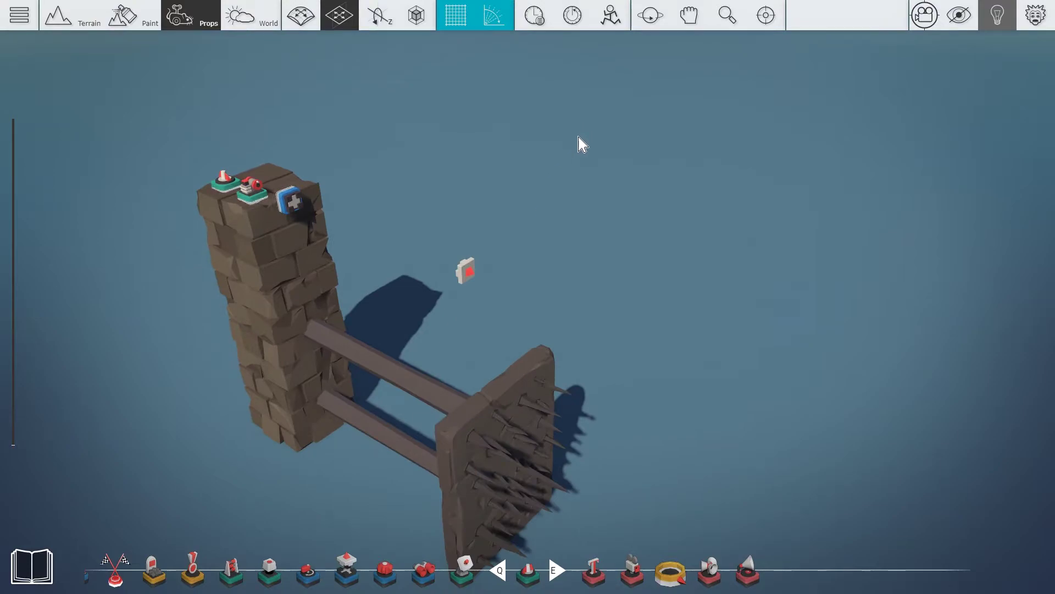
pyautogui.press('w')
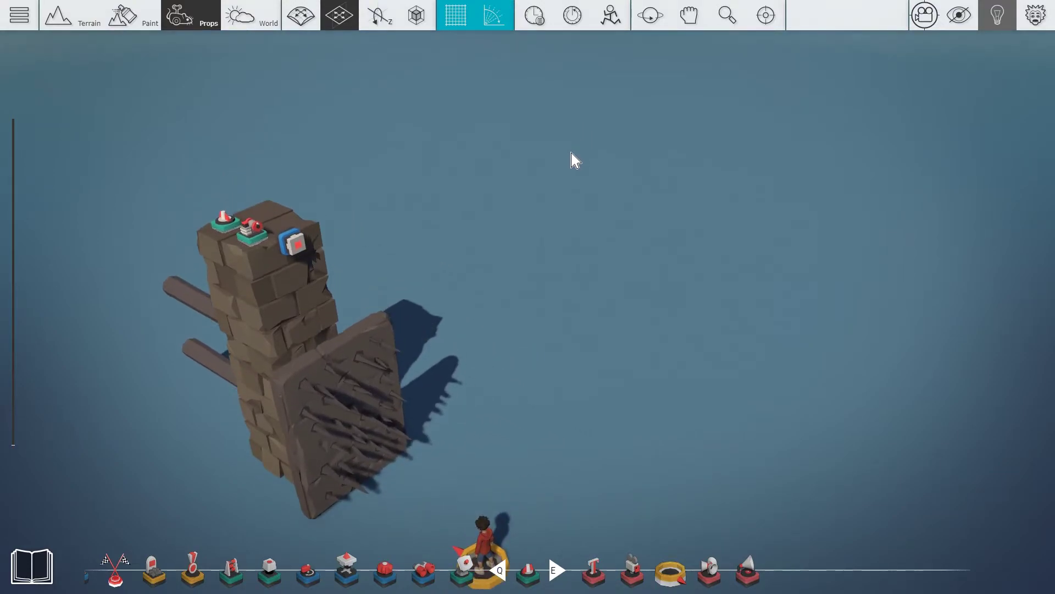
pyautogui.click(547, 11)
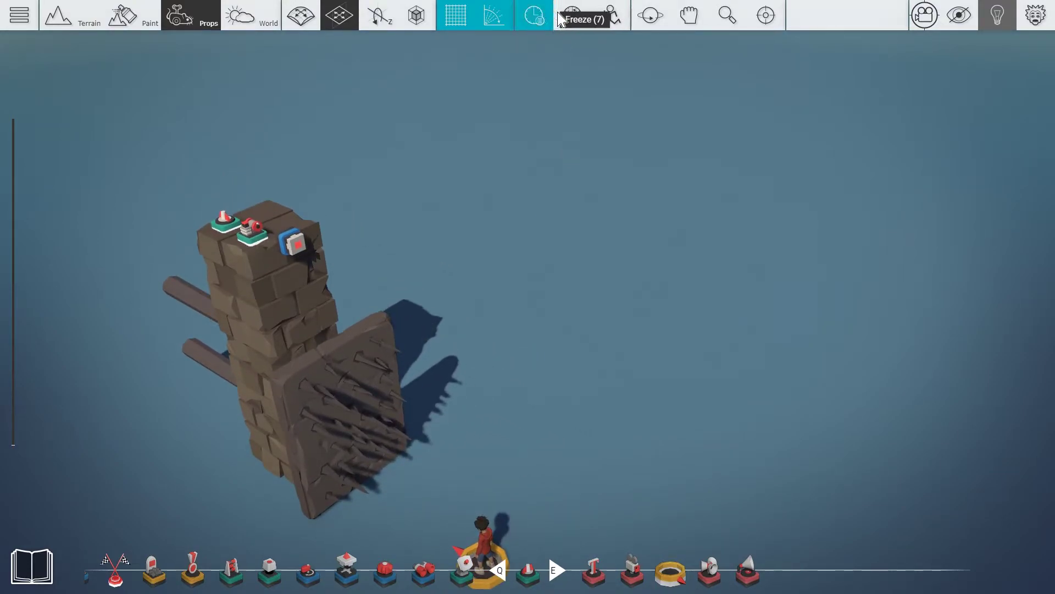
# Place a Damage prop from the Gameplay Audio Visual props in the middle of the wall's spiked face.
pyautogui.press('a')
pyautogui.scroll(1, 600, 169)
pyautogui.press('s')
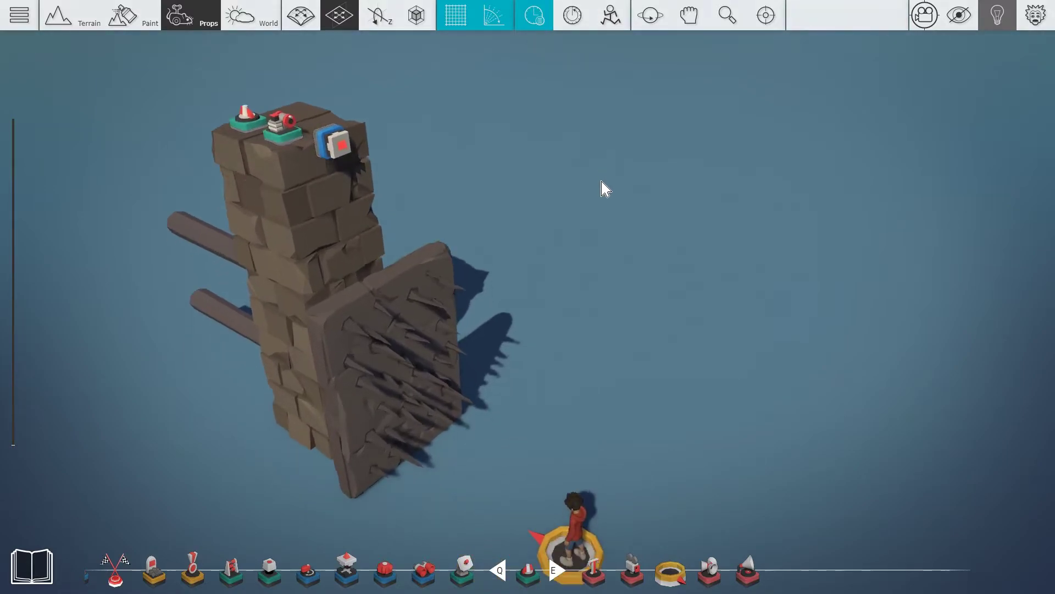
pyautogui.press('Tab')
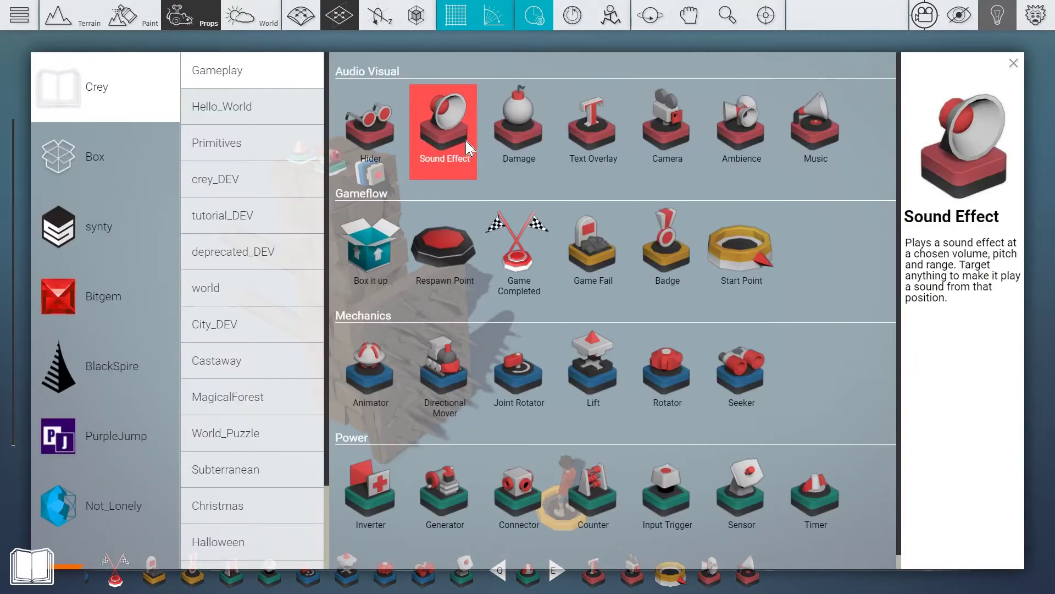
pyautogui.click(443, 110)
pyautogui.press('1')
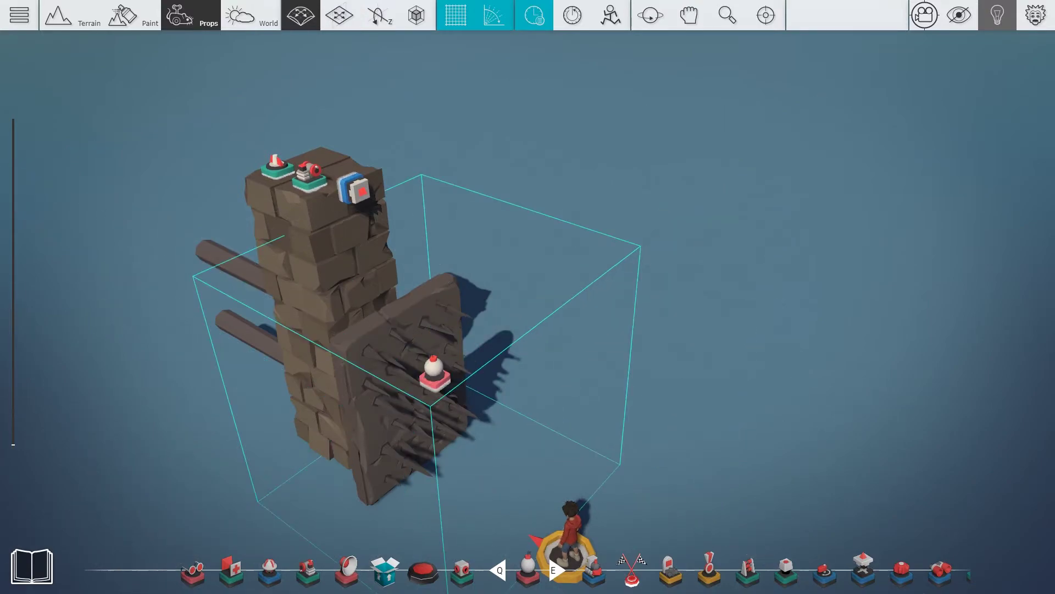
pyautogui.press('2')
pyautogui.press('2')
pyautogui.press('2')
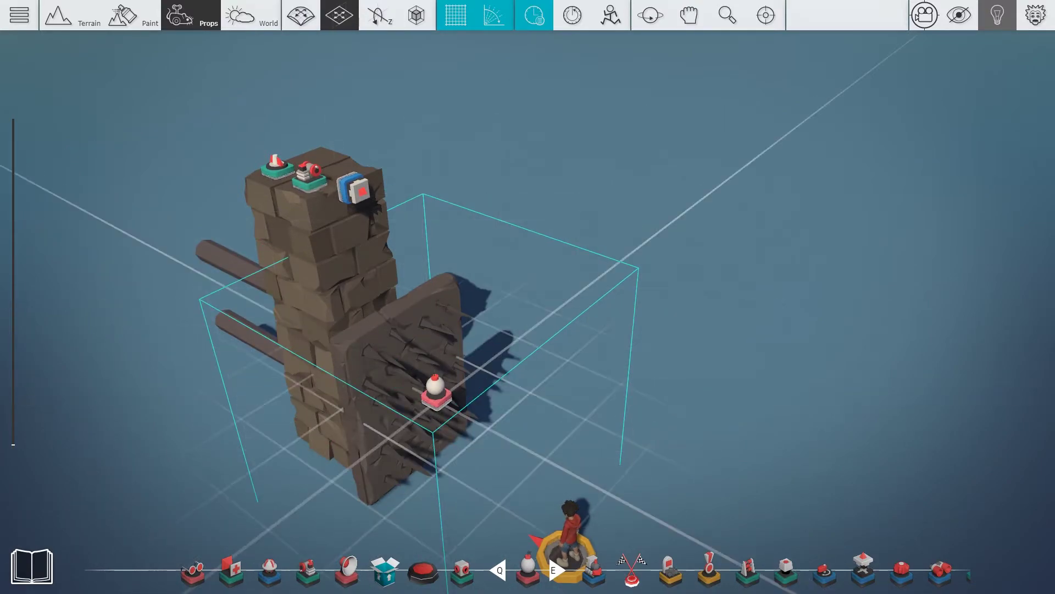
# Shrink the Damage prop's box and lower the prop slightly so that it fits the spiked face of the wall.
pyautogui.press('4')
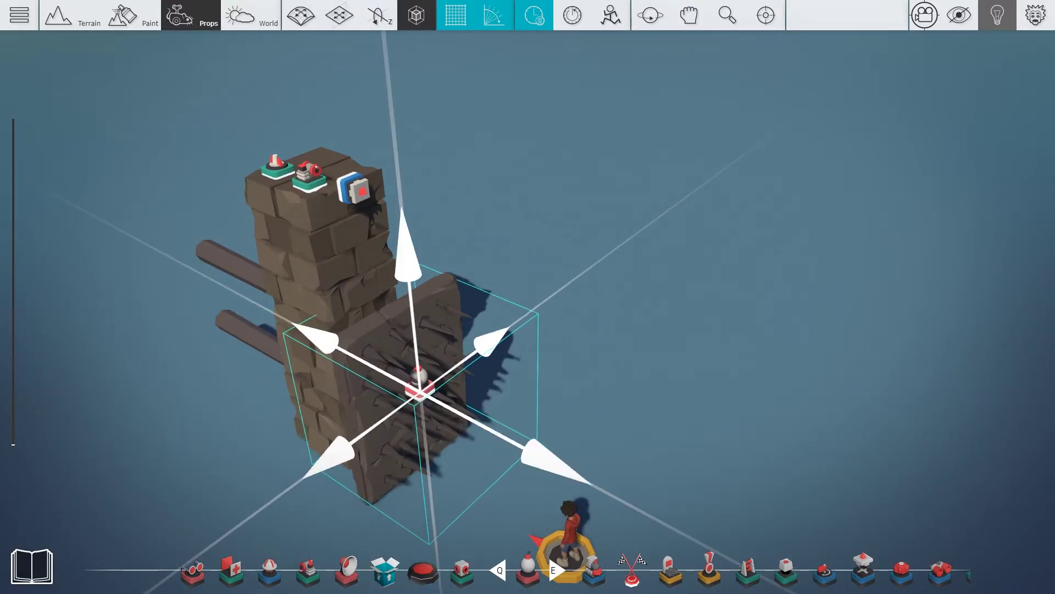
pyautogui.press('4')
pyautogui.press('4')
pyautogui.press('4')
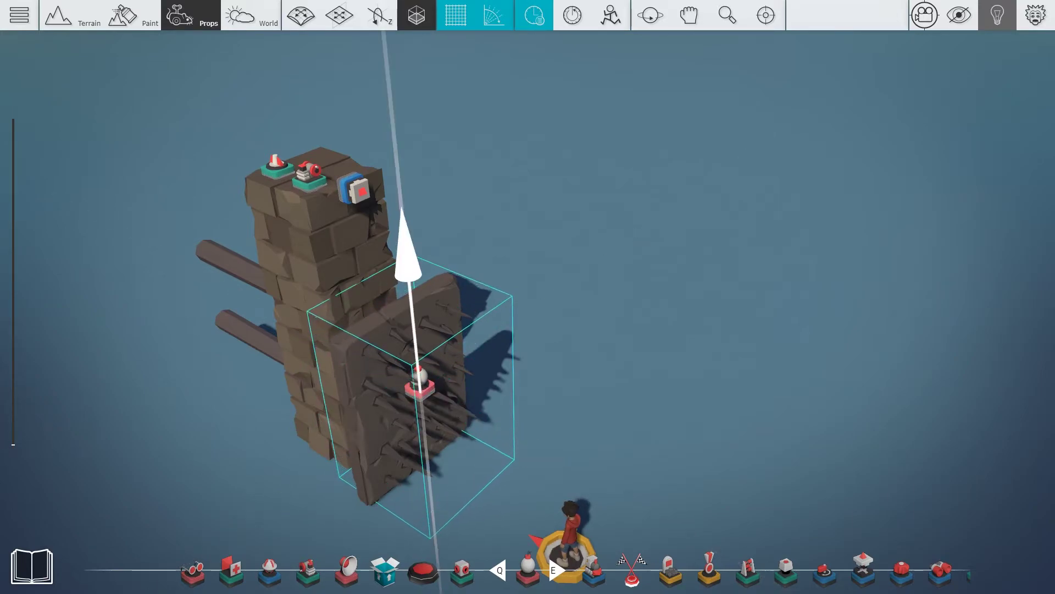
pyautogui.press('2')
pyautogui.press('4')
pyautogui.press('4')
pyautogui.press('4')
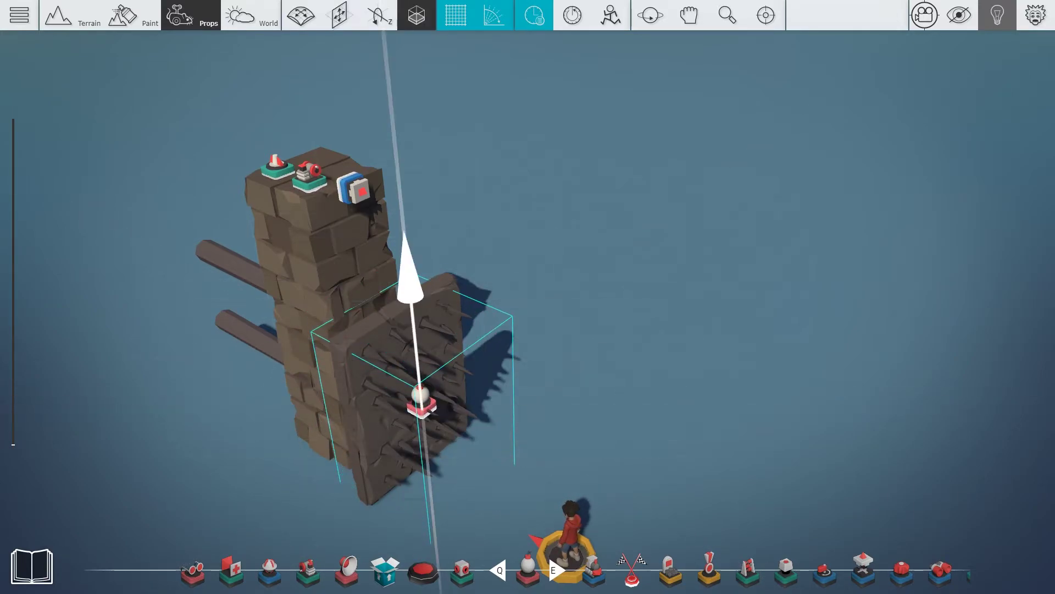
pyautogui.press('4')
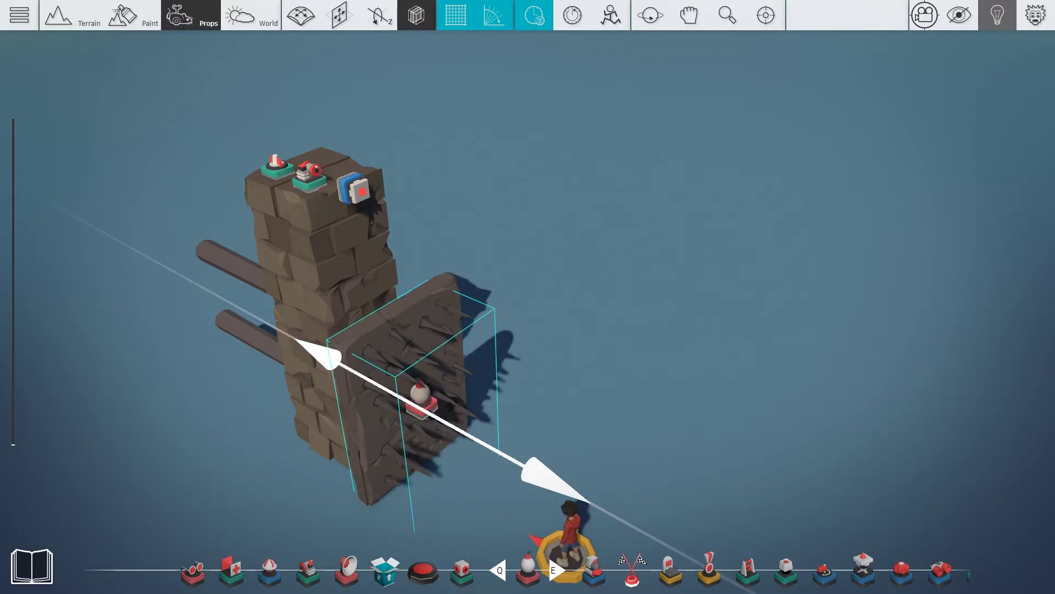
# Clear the Wallslab Spikes away from the Damage prop and narrow its box along the spikes' direction.
pyautogui.press('2')
pyautogui.moveTo(565, 392); pyautogui.dragTo(599, 386)
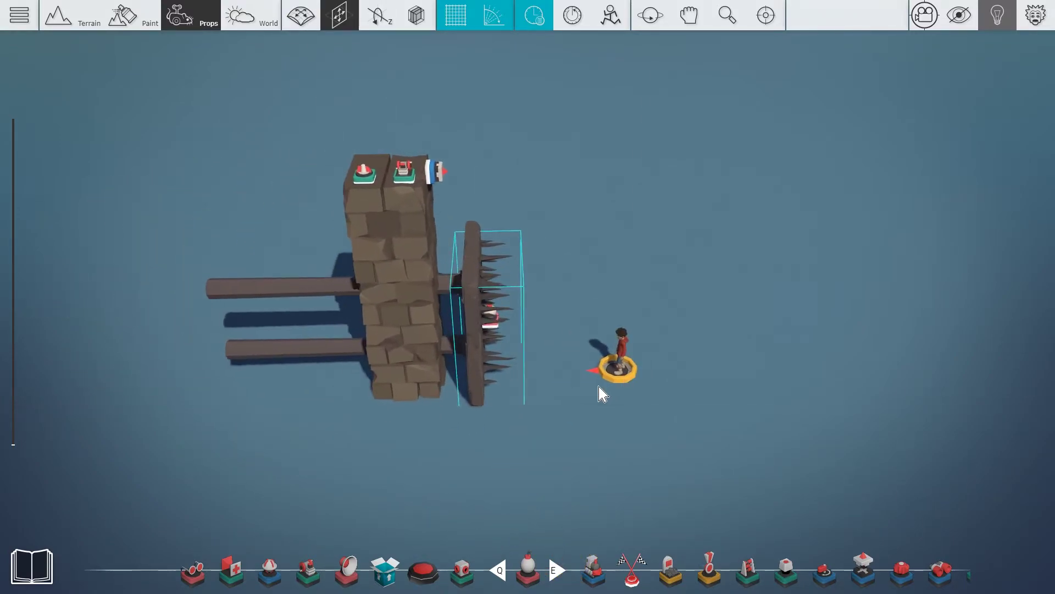
pyautogui.scroll(3, 603, 394)
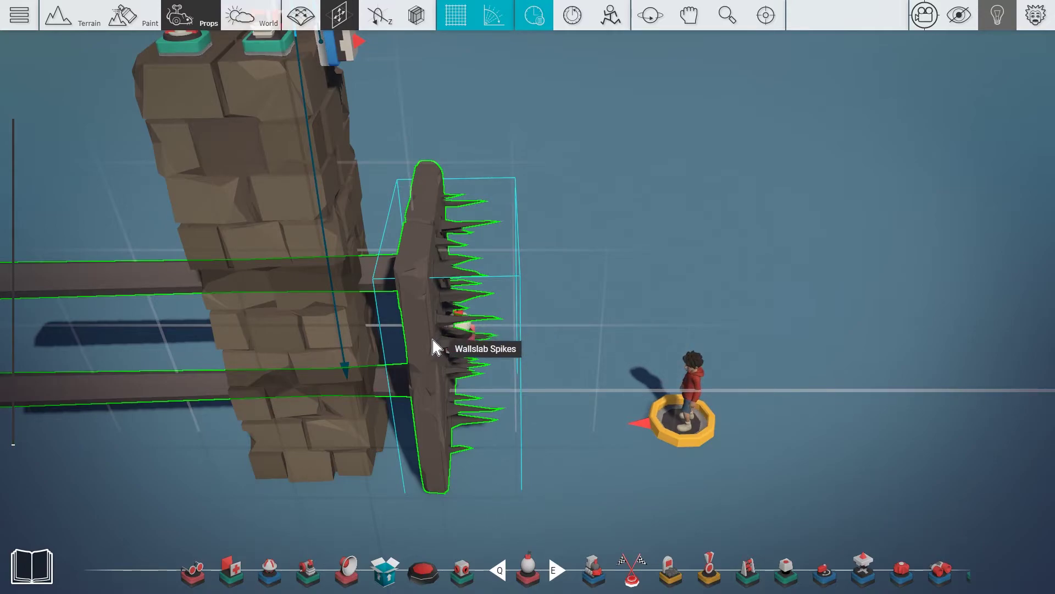
pyautogui.press('Delete')
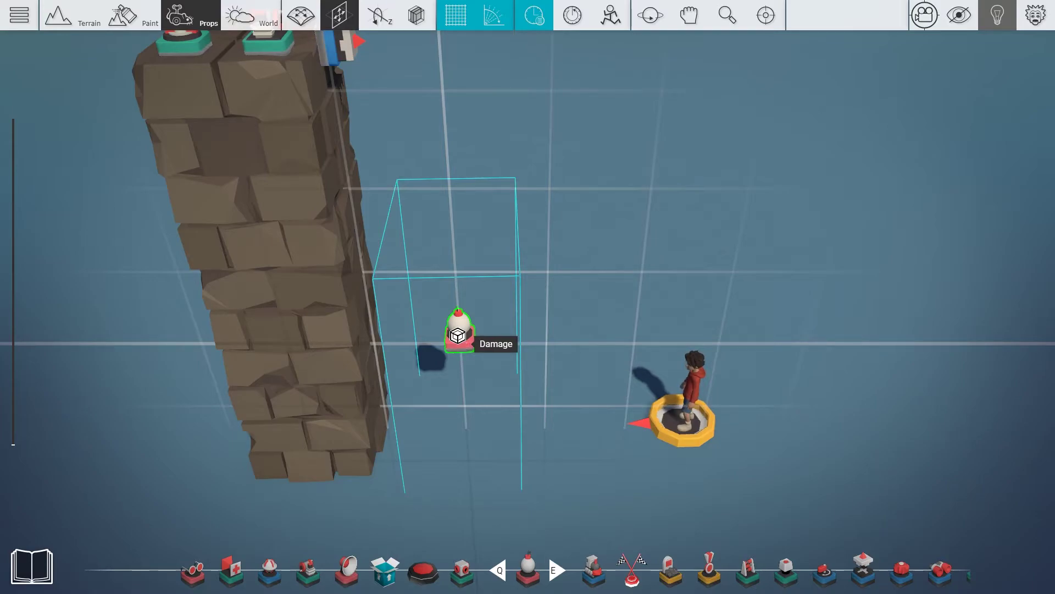
pyautogui.click(459, 341)
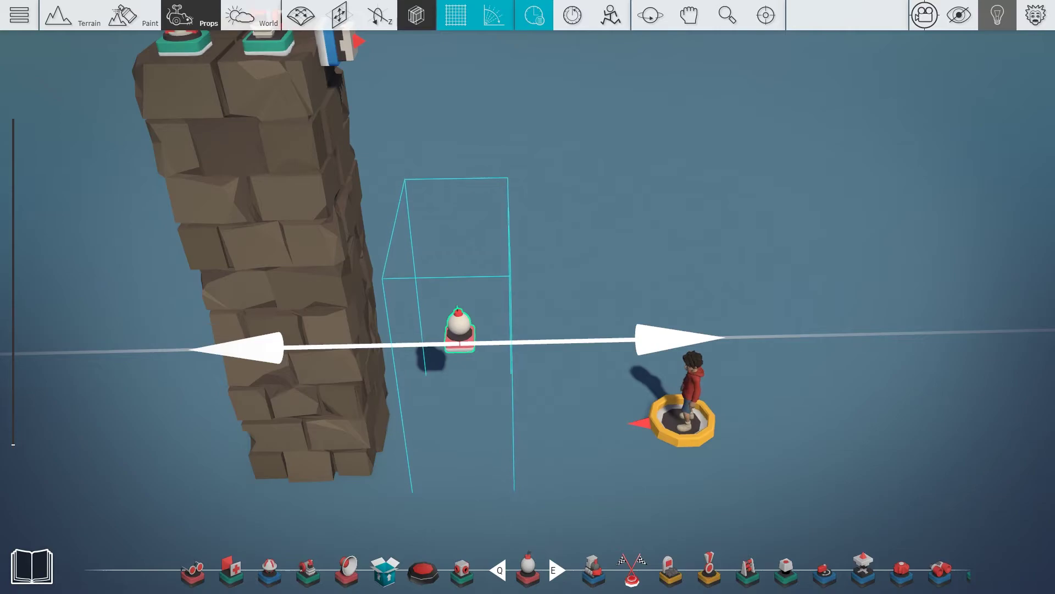
# Bring the Wallslab Spikes back and attach the Damage prop to them.
pyautogui.click(461, 335)
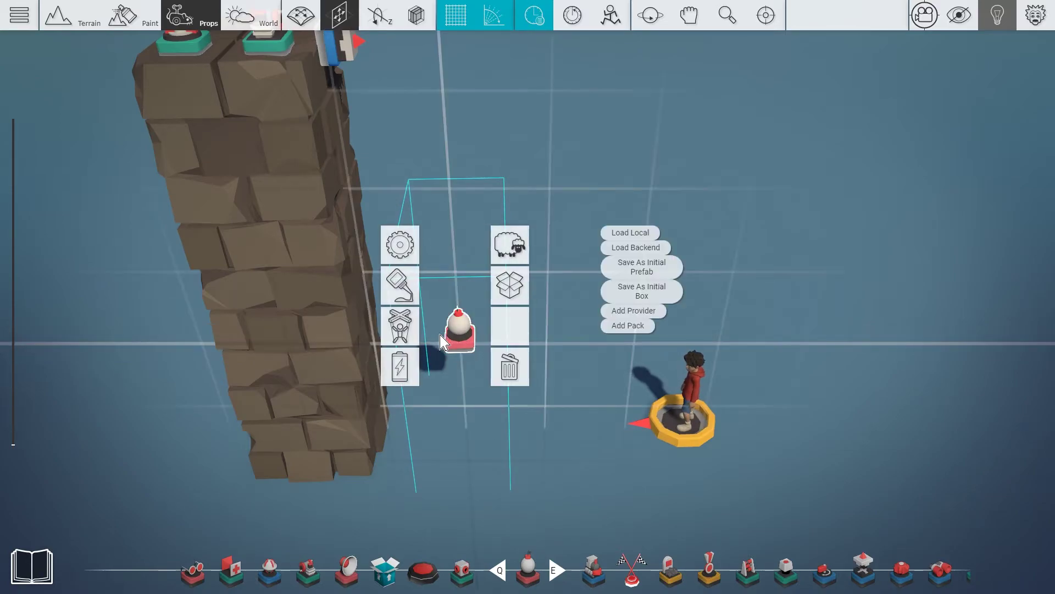
pyautogui.click(397, 280)
pyautogui.click(596, 264)
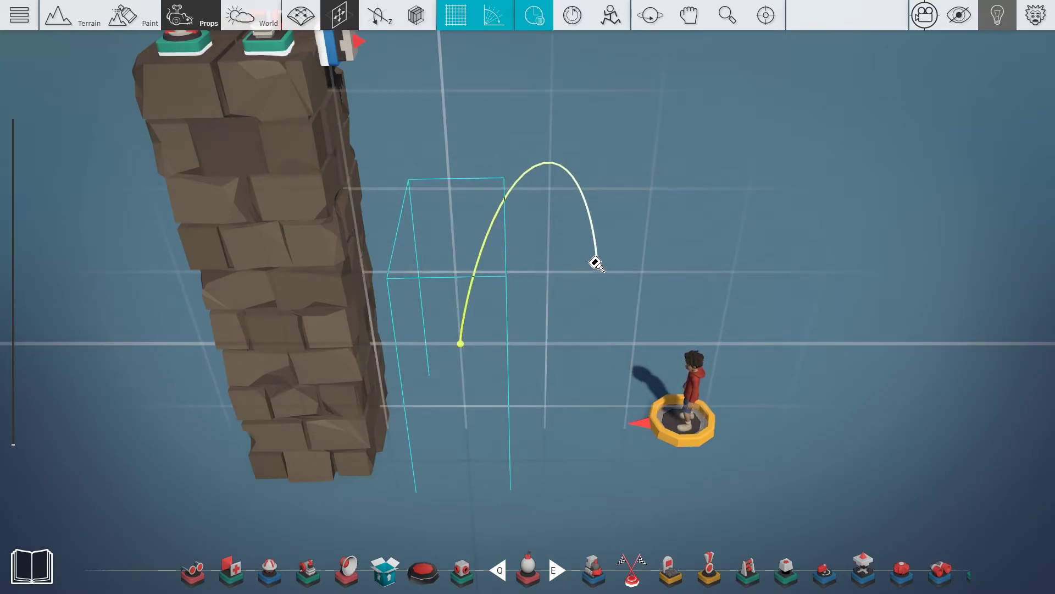
pyautogui.click(448, 237)
pyautogui.rightClick(559, 217)
pyautogui.moveTo(560, 217); pyautogui.dragTo(588, 236)
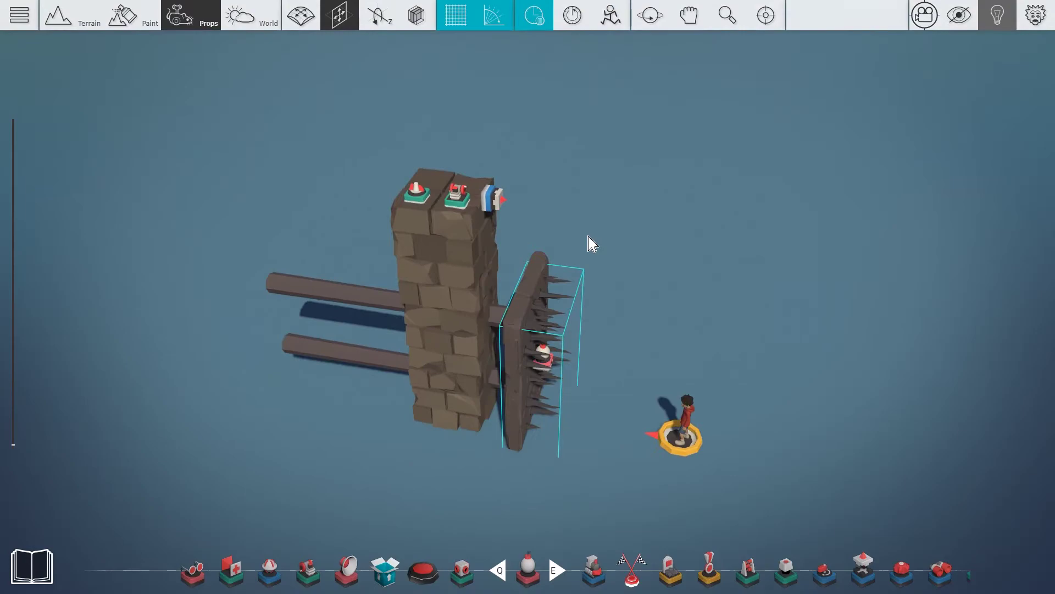
# Place a Sound Effect prop from the Gameplay Audio Visual props beside the Lift at the top of the pillar.
pyautogui.press('w')
pyautogui.press('Tab')
pyautogui.moveTo(623, 240)
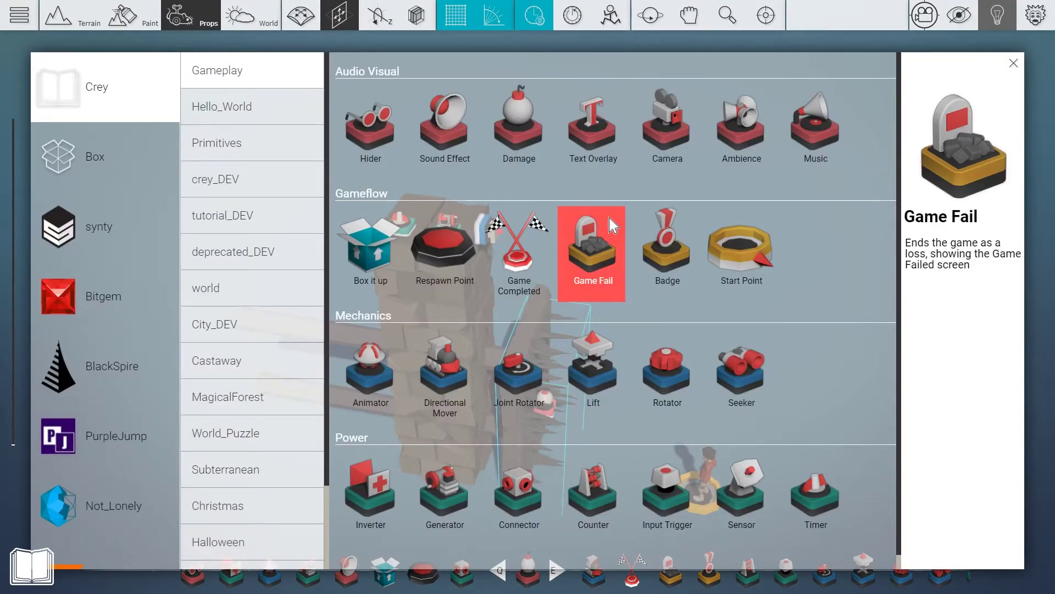
pyautogui.click(451, 159)
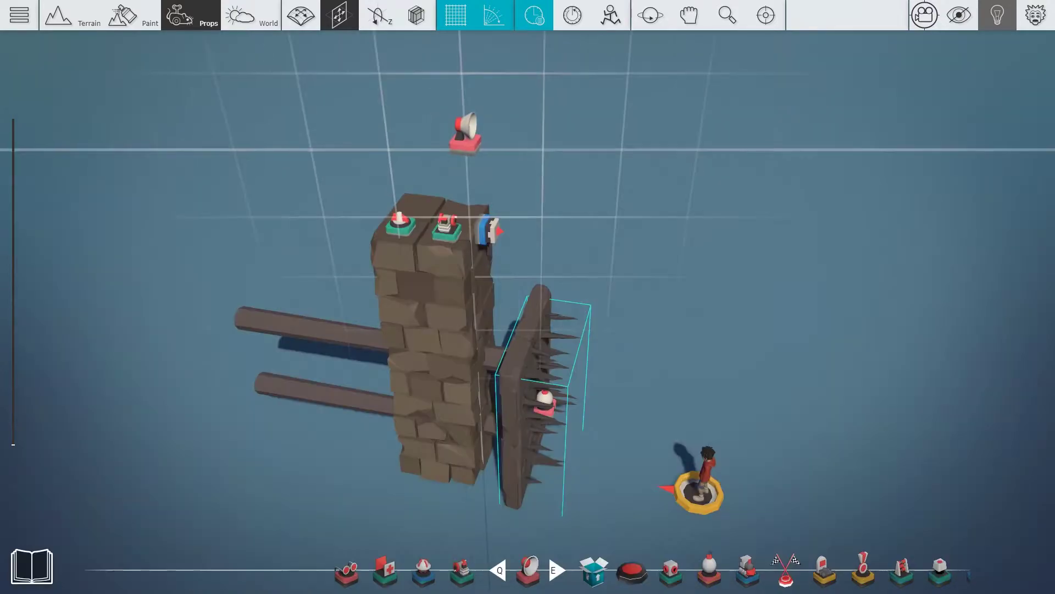
pyautogui.click(467, 258)
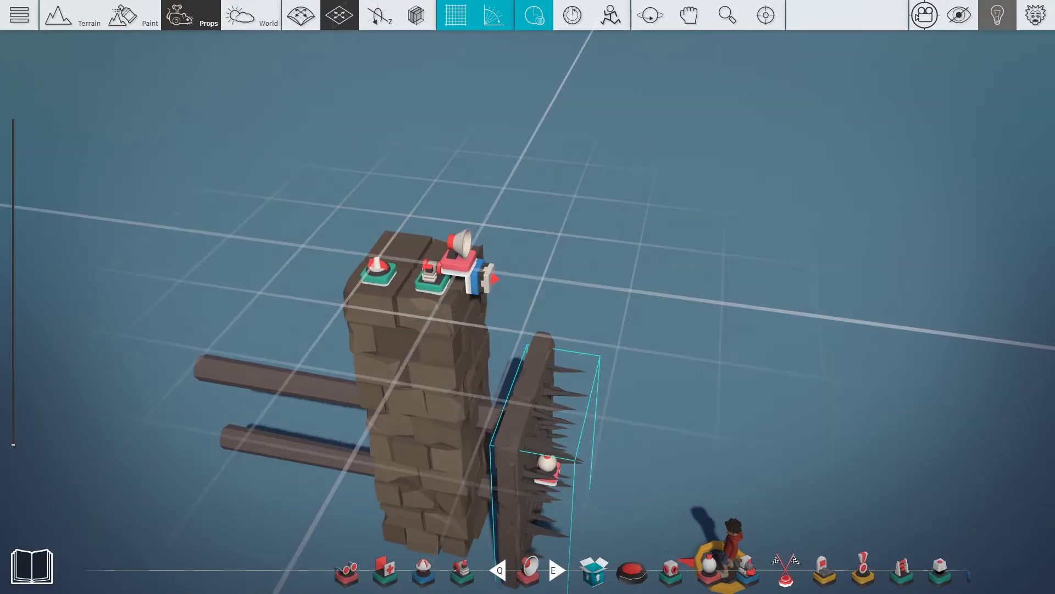
pyautogui.click(508, 258)
# Set the Sound Effect's On Sound to Mechanical_Move_02 with a Volume of 10.00.
pyautogui.click(514, 259)
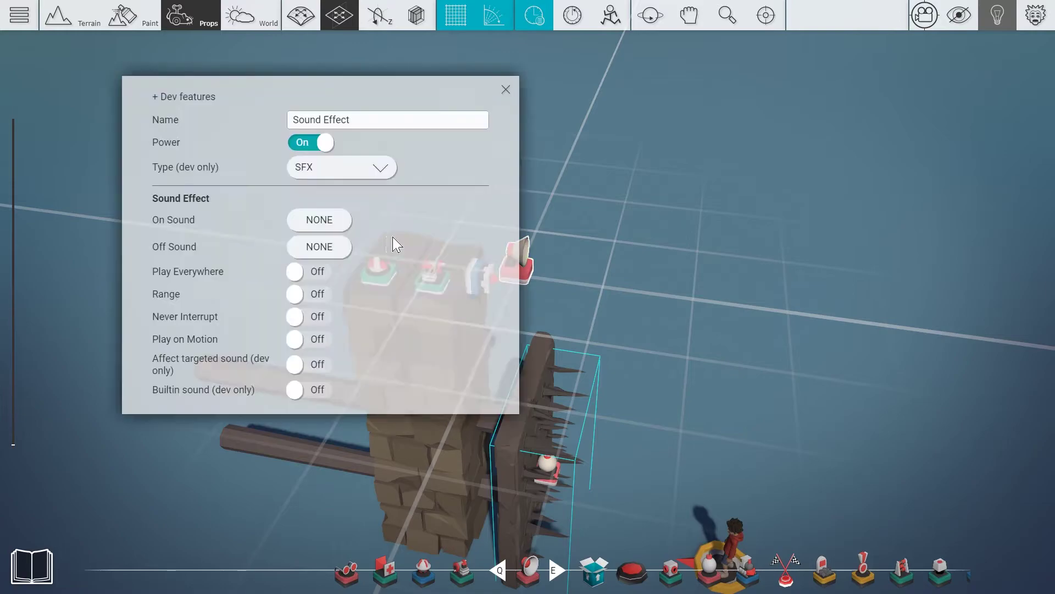
pyautogui.click(332, 220)
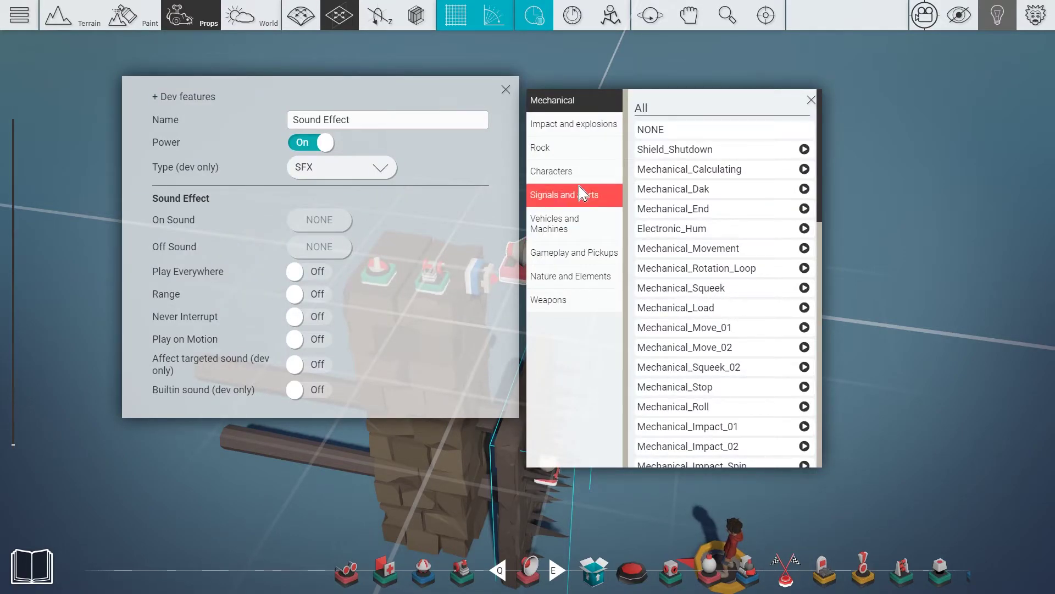
pyautogui.click(573, 229)
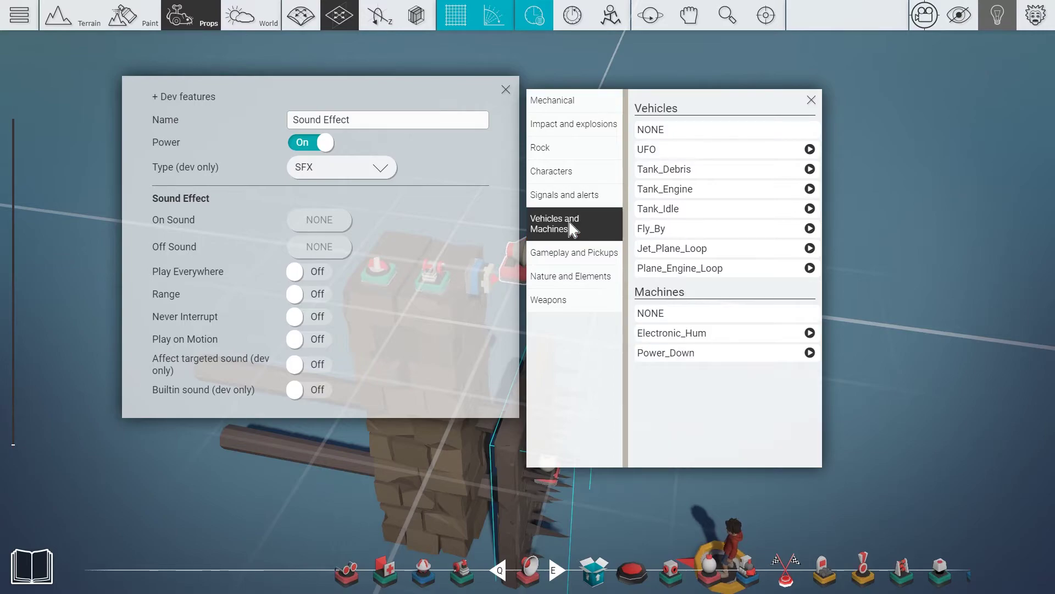
pyautogui.click(562, 103)
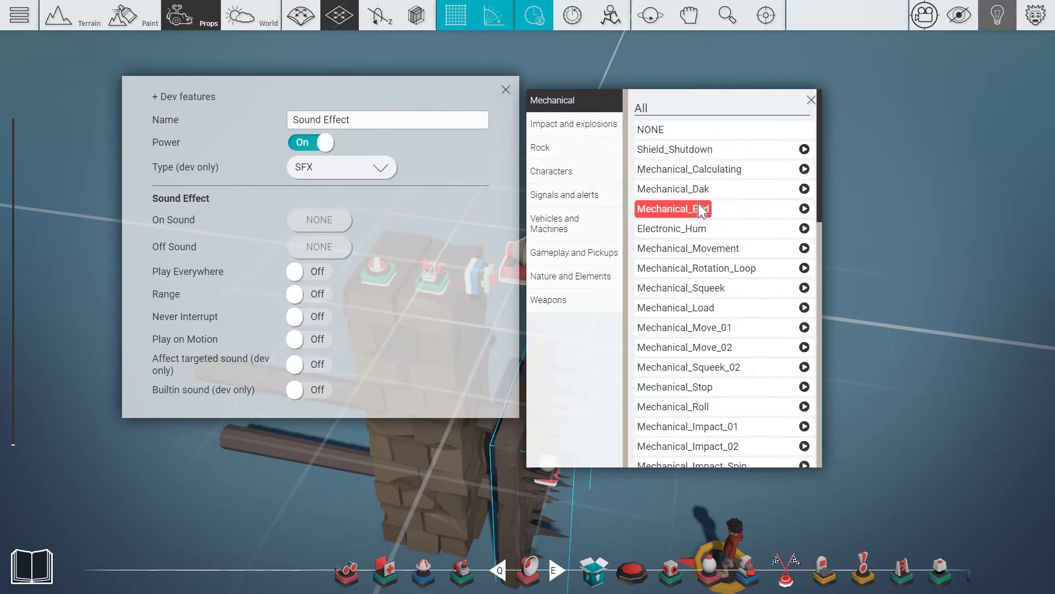
pyautogui.click(733, 351)
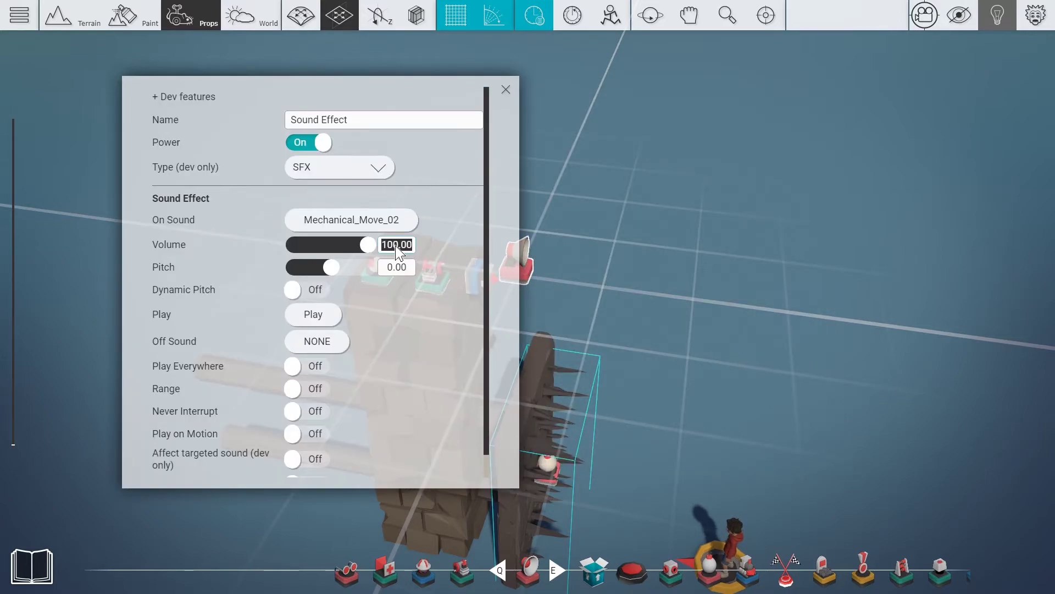
pyautogui.press('Return')
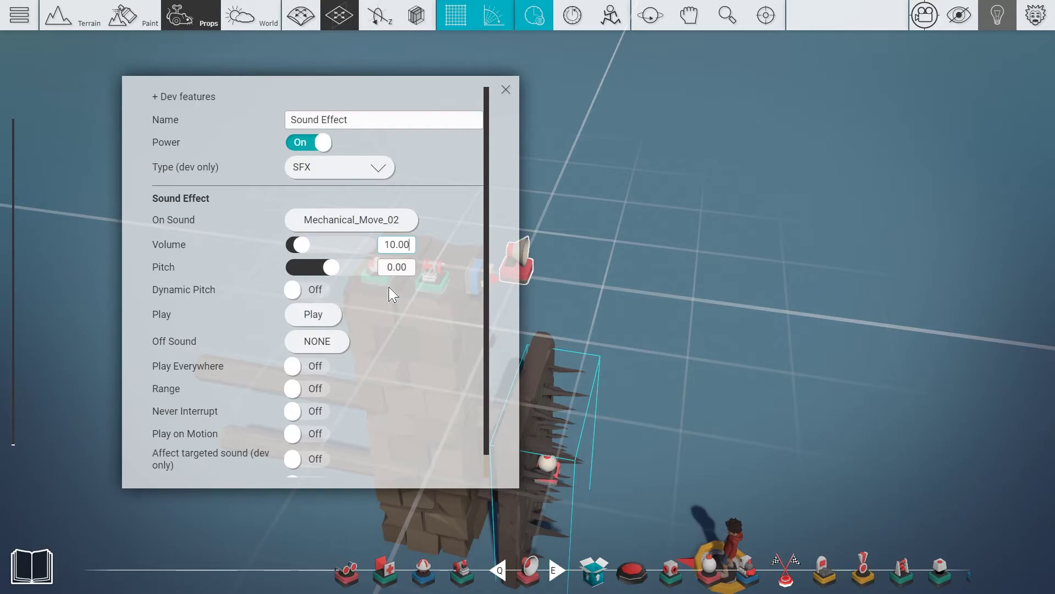
pyautogui.click(506, 90)
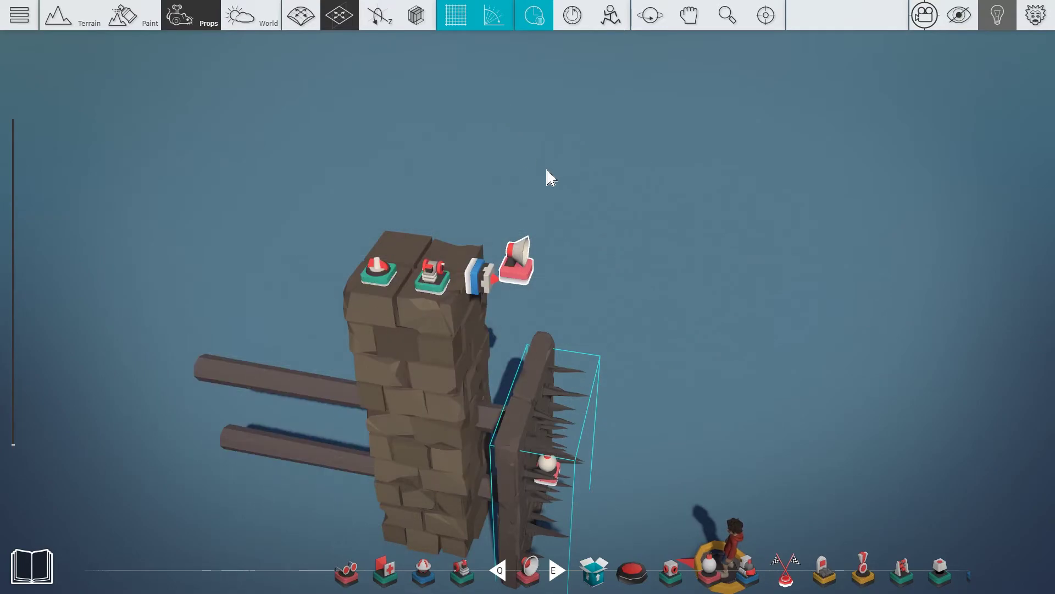
# Connect the Generator to the Sound Effect so that it powers the sound.
pyautogui.click(432, 274)
pyautogui.click(379, 318)
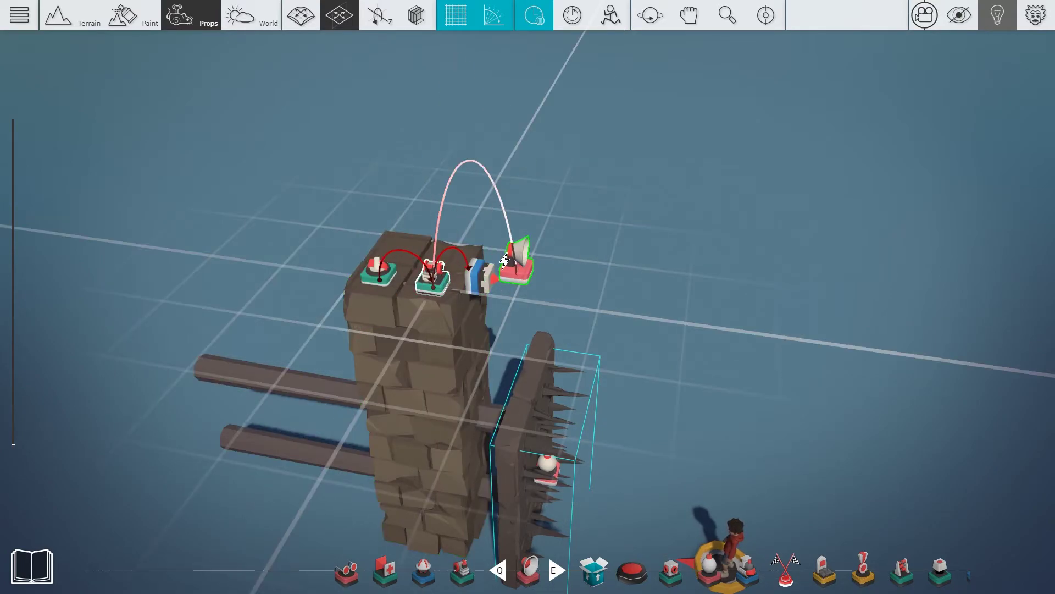
pyautogui.click(510, 264)
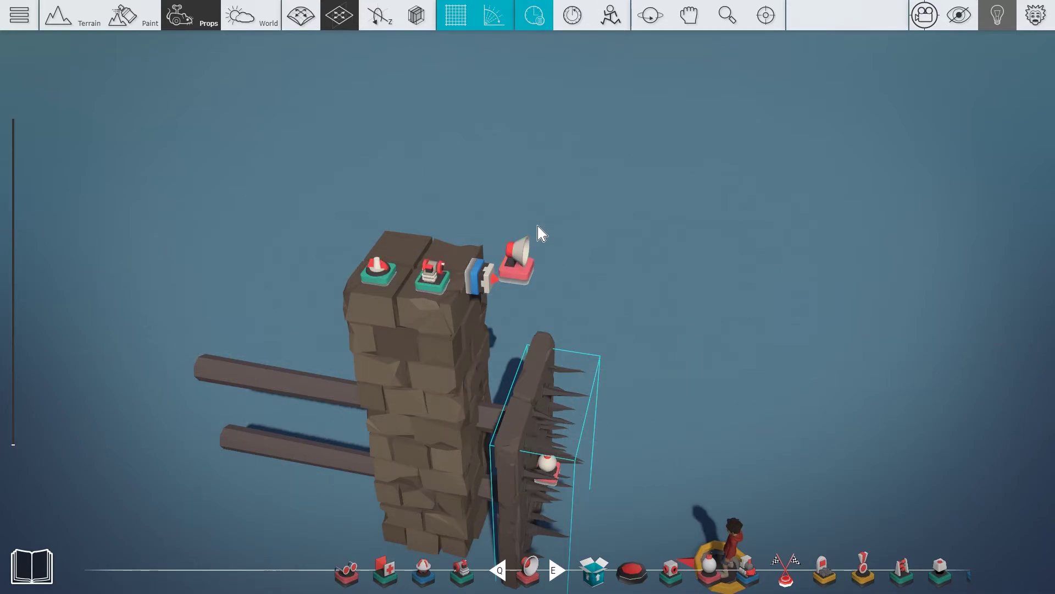
# Set the Sound Effect's Off Sound to Mechanical_Dak with a Volume of 10.00.
pyautogui.click(523, 263)
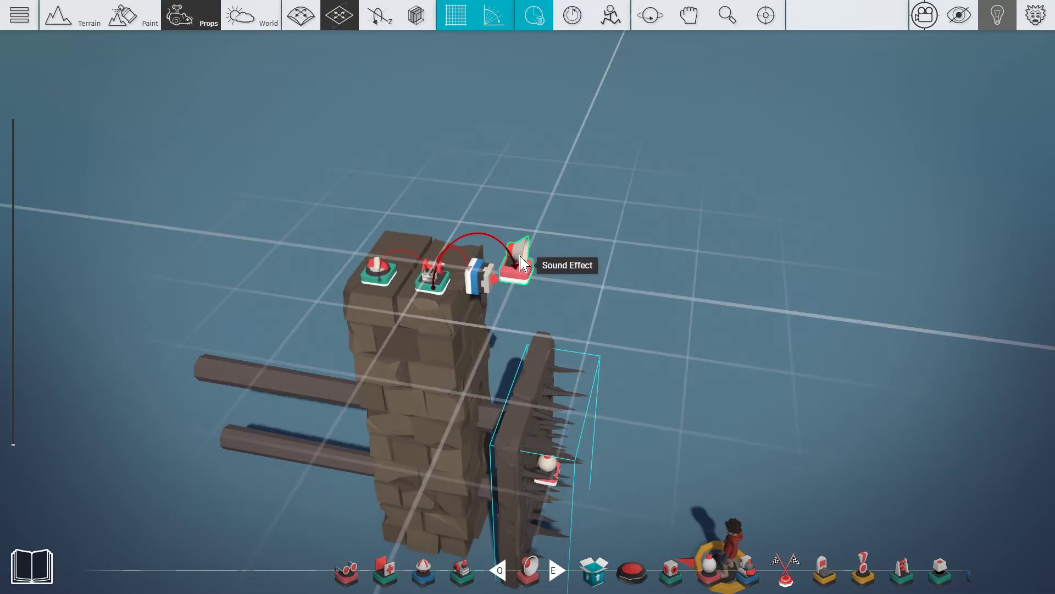
pyautogui.click(520, 264)
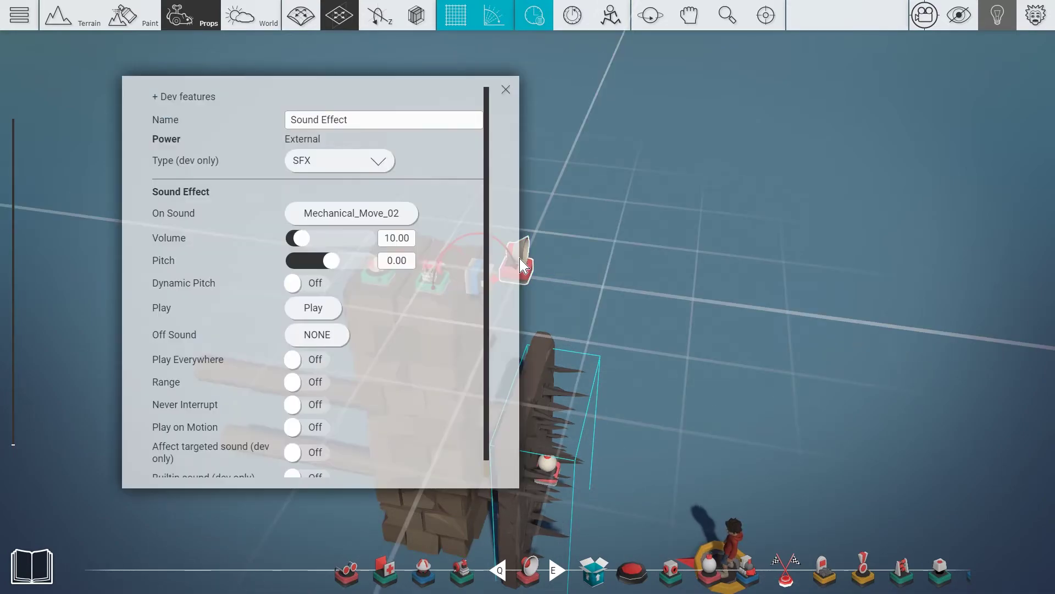
pyautogui.click(324, 337)
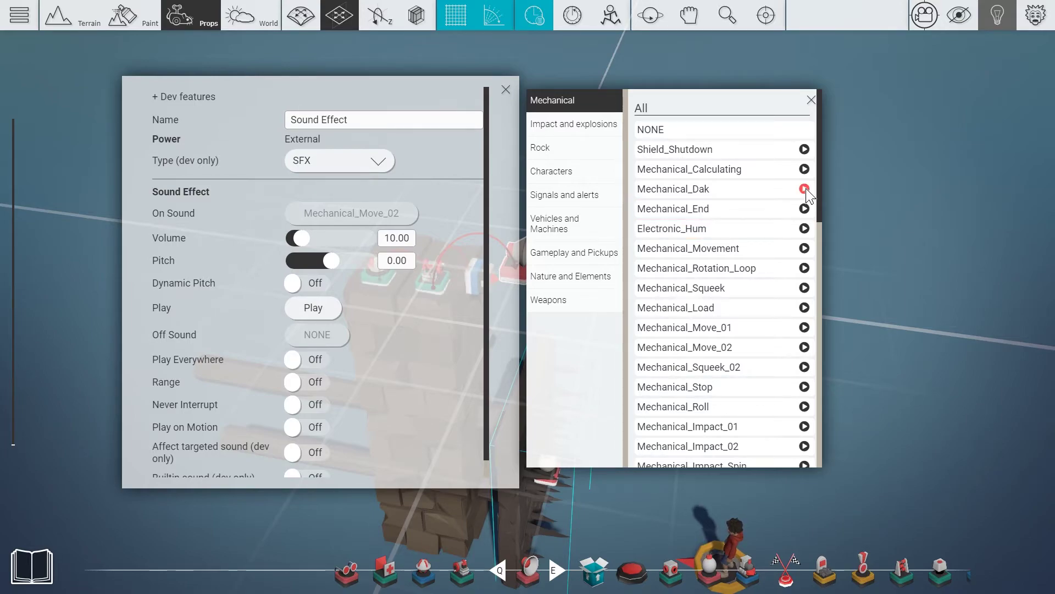
pyautogui.click(705, 192)
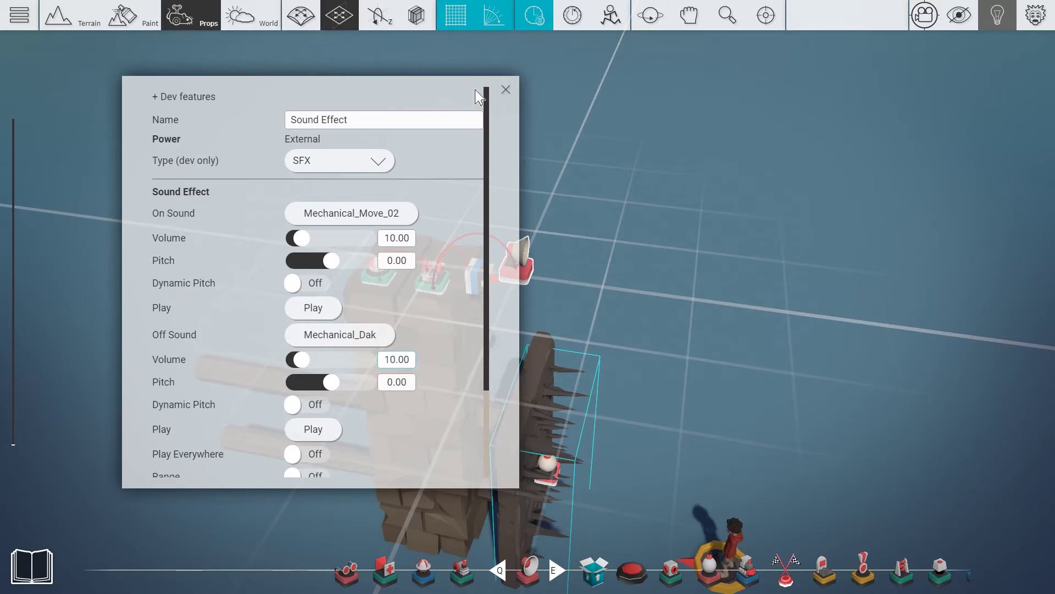
# Close the Sound Effect settings, unfreeze the props to test the spike wall, and freeze them again.
pyautogui.click(505, 89)
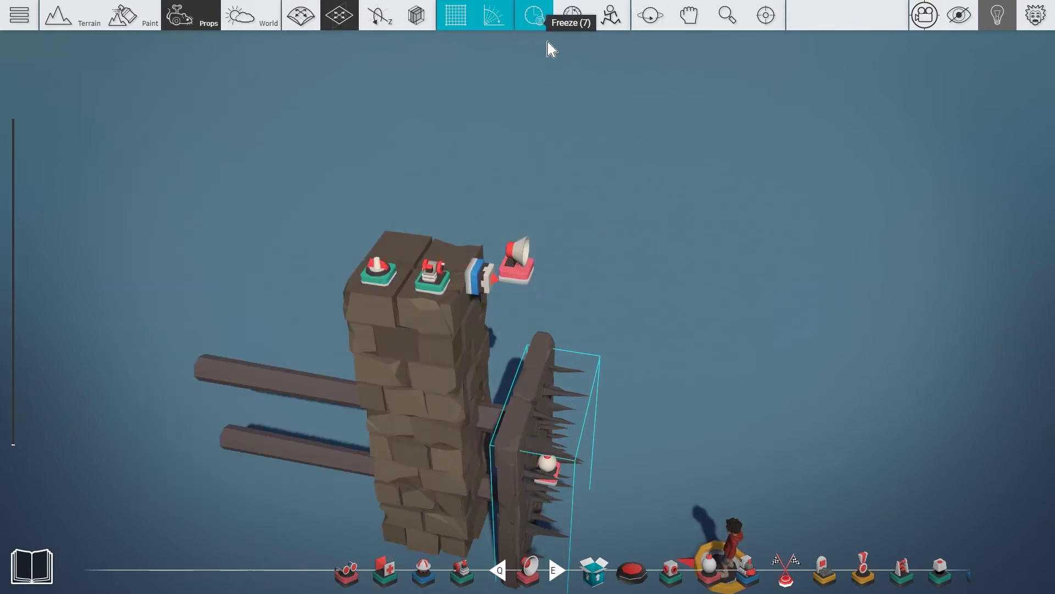
pyautogui.click(537, 25)
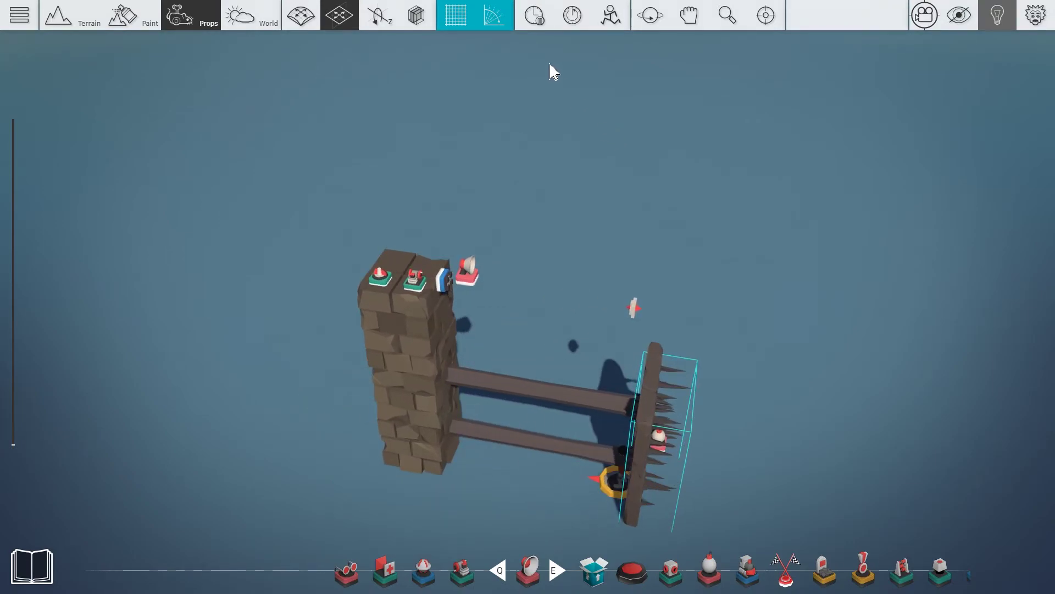
pyautogui.click(535, 22)
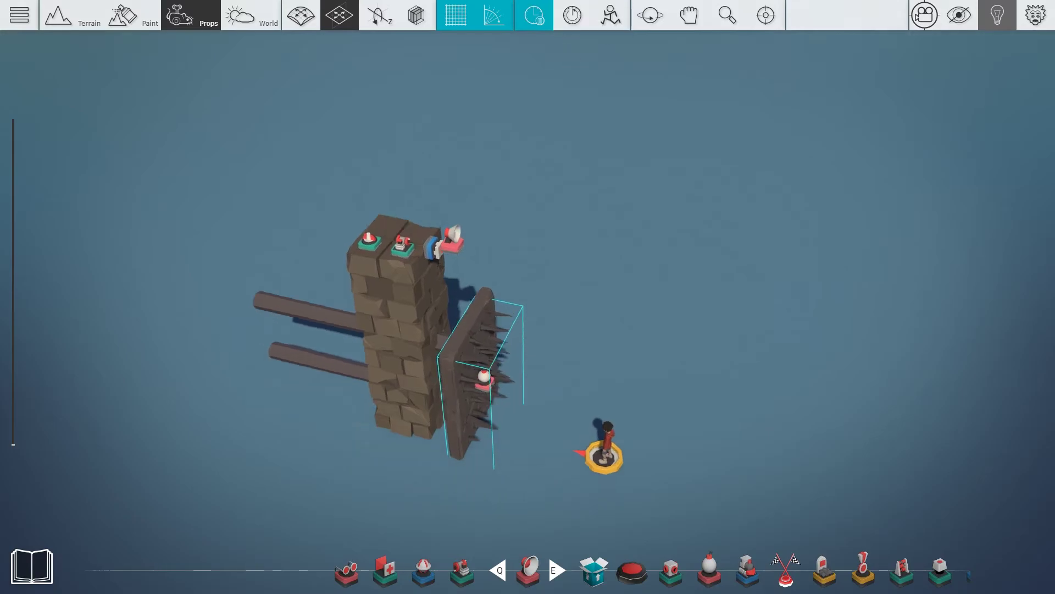
# Place a Box in front of the spike wall and pack the whole trap into it.
pyautogui.press('1')
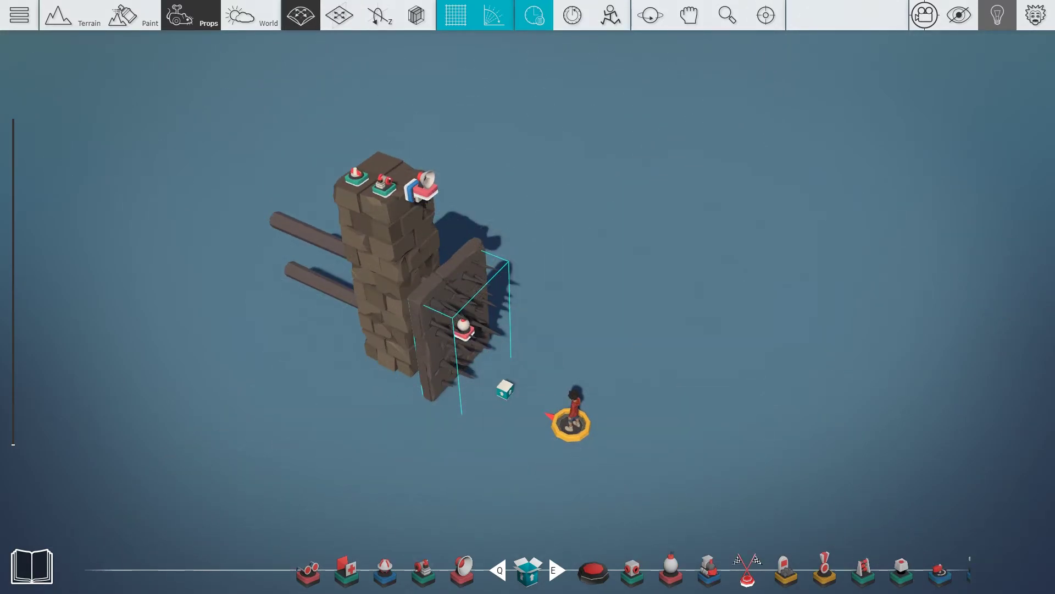
pyautogui.moveTo(281, 389); pyautogui.dragTo(156, 454)
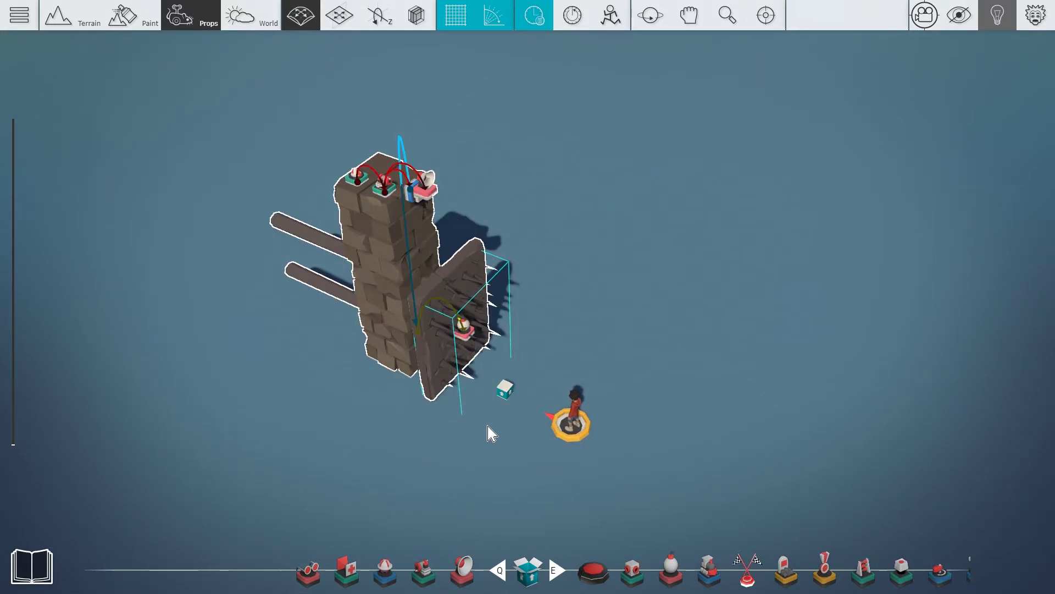
pyautogui.click(506, 392)
pyautogui.moveTo(561, 293); pyautogui.dragTo(659, 309)
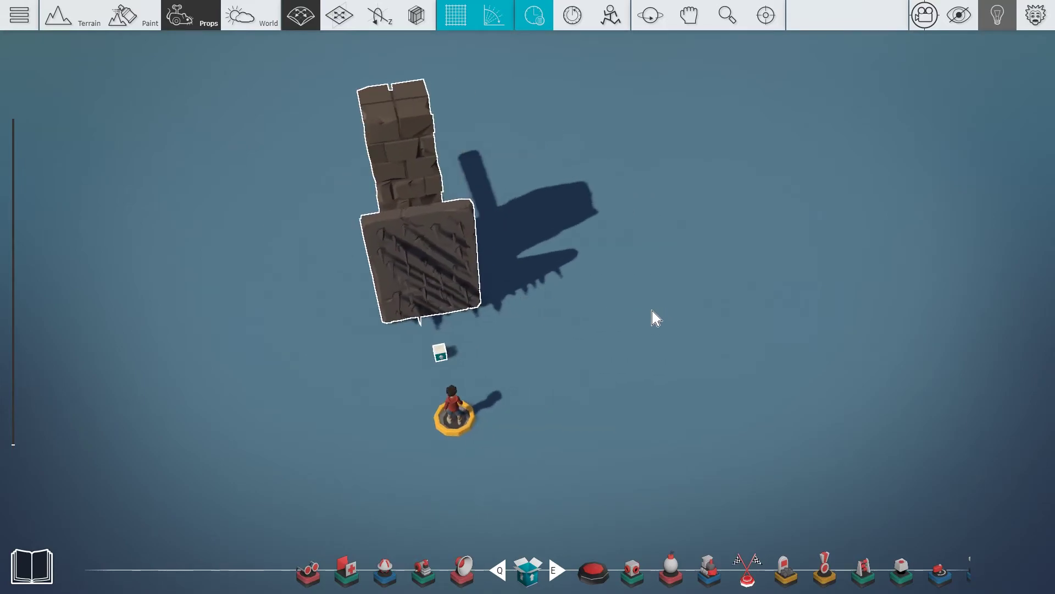
# Place three copies of the boxed trap side by side to form a row of four.
pyautogui.press('2')
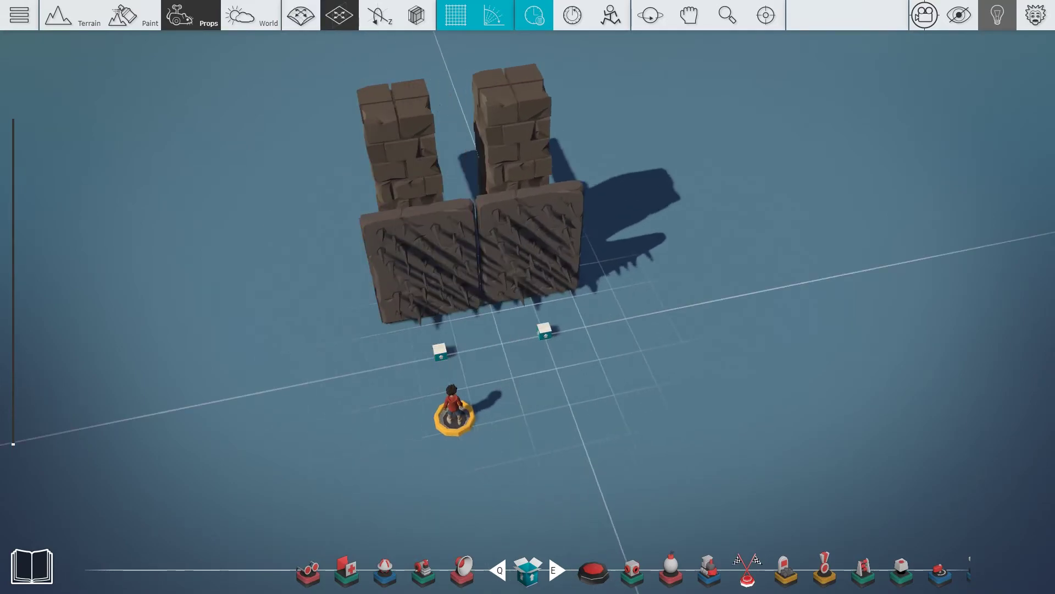
pyautogui.click(544, 331)
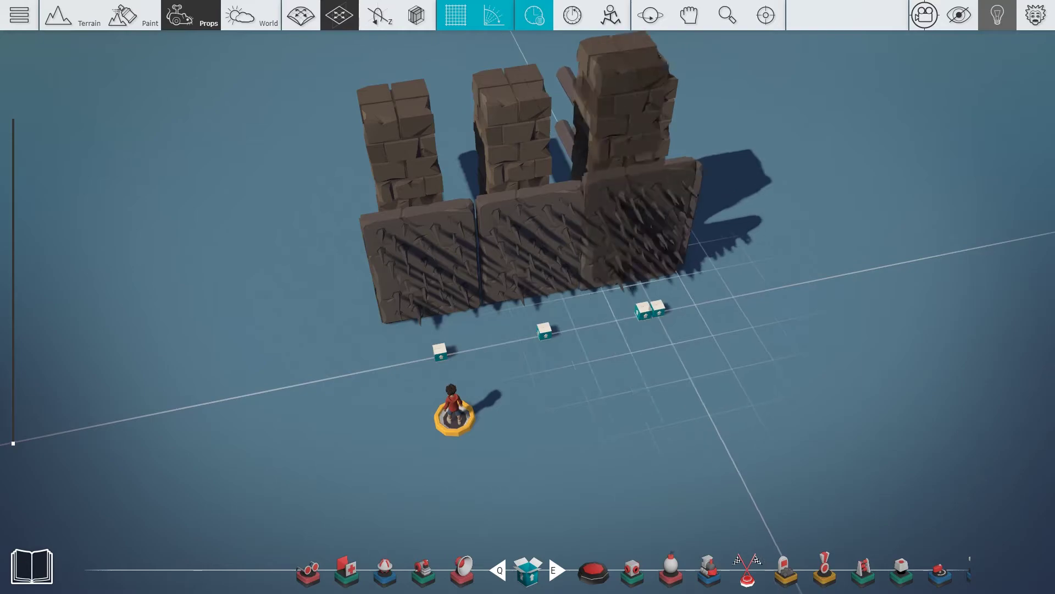
pyautogui.click(748, 307)
pyautogui.moveTo(748, 307); pyautogui.dragTo(679, 337)
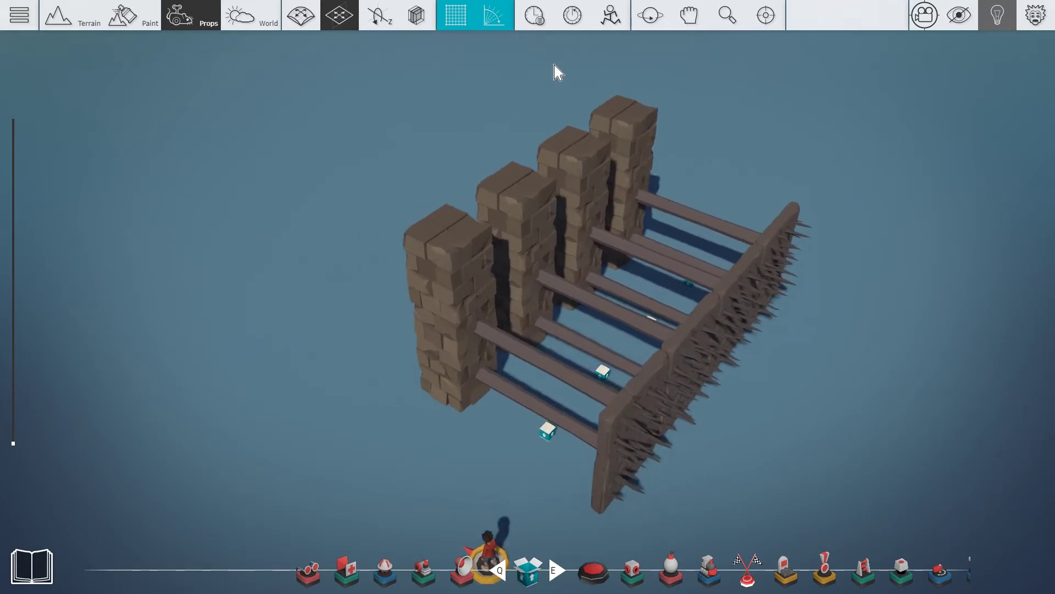
# Freeze the props and open the boxes of the three copied traps.
pyautogui.click(534, 15)
pyautogui.rightClick(559, 376)
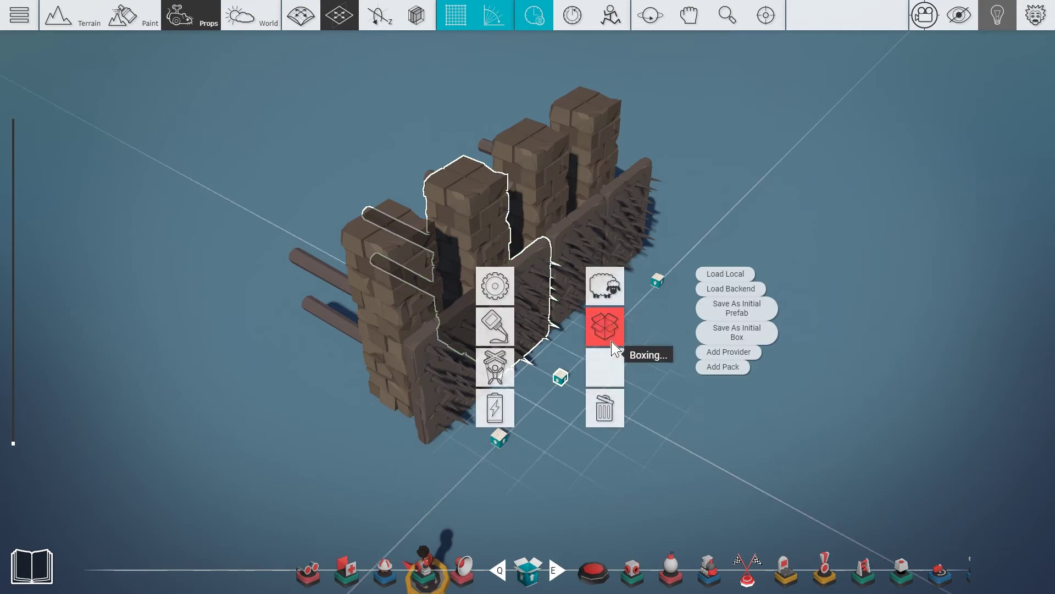
pyautogui.click(610, 338)
pyautogui.rightClick(600, 305)
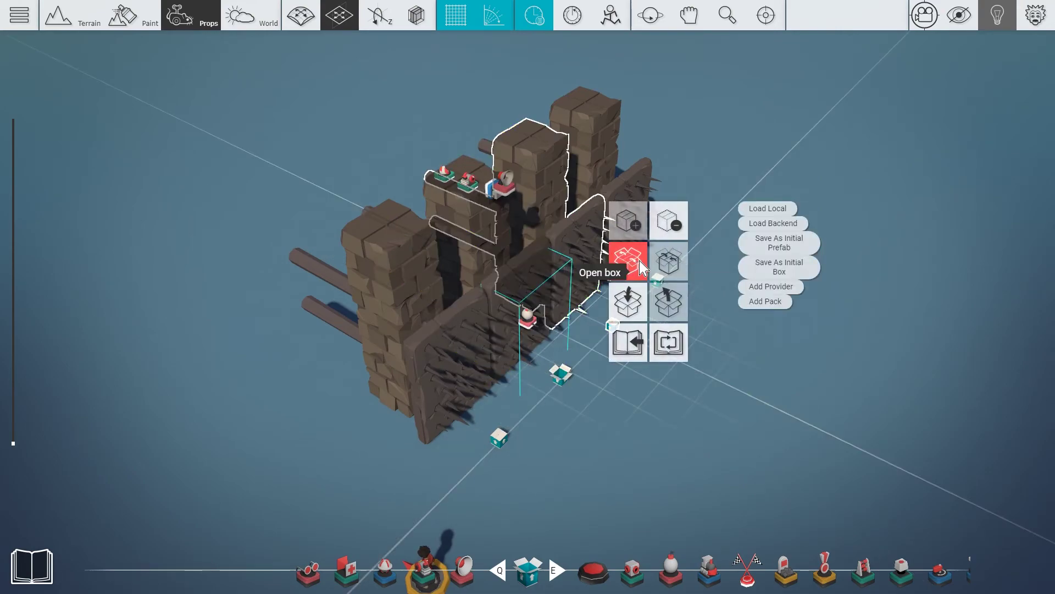
pyautogui.click(647, 260)
pyautogui.rightClick(651, 236)
pyautogui.click(696, 184)
pyautogui.click(682, 187)
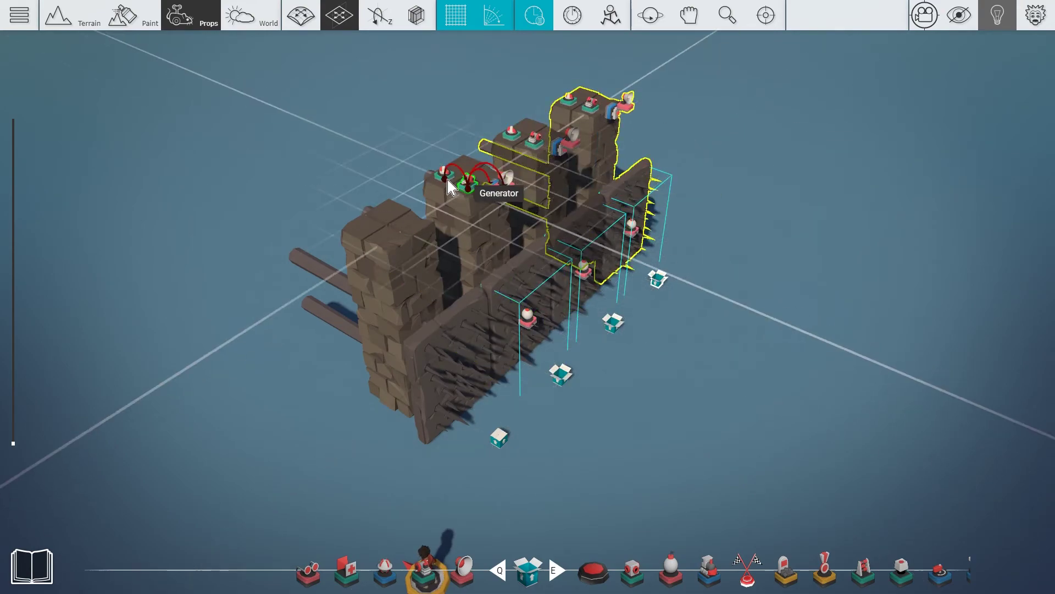
# Edit the Time on the three copied traps' Timers, setting the second copy's Time to 3.
pyautogui.click(422, 185)
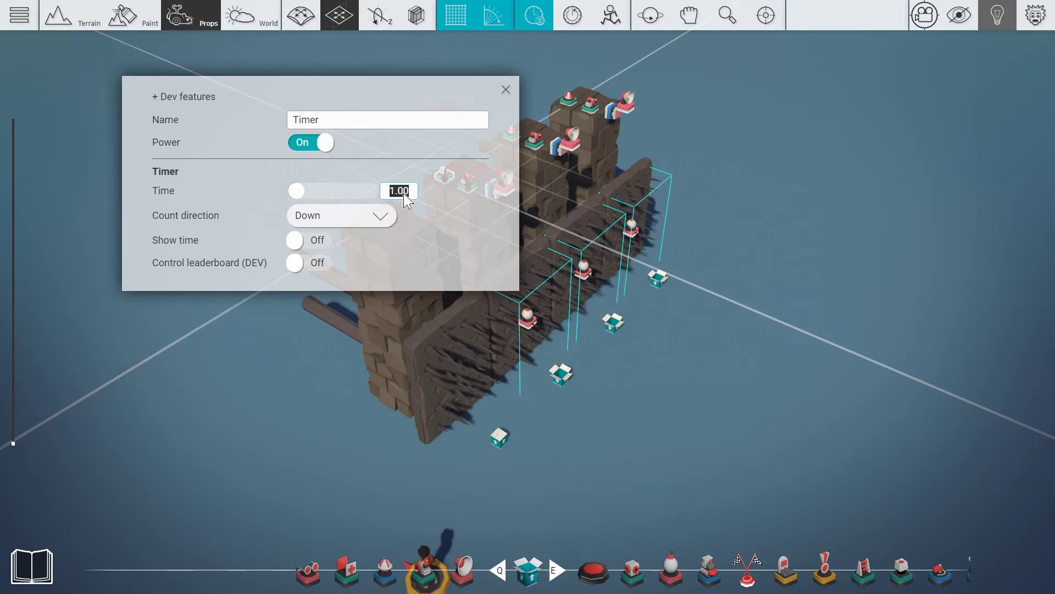
pyautogui.press('Return')
pyautogui.click(511, 137)
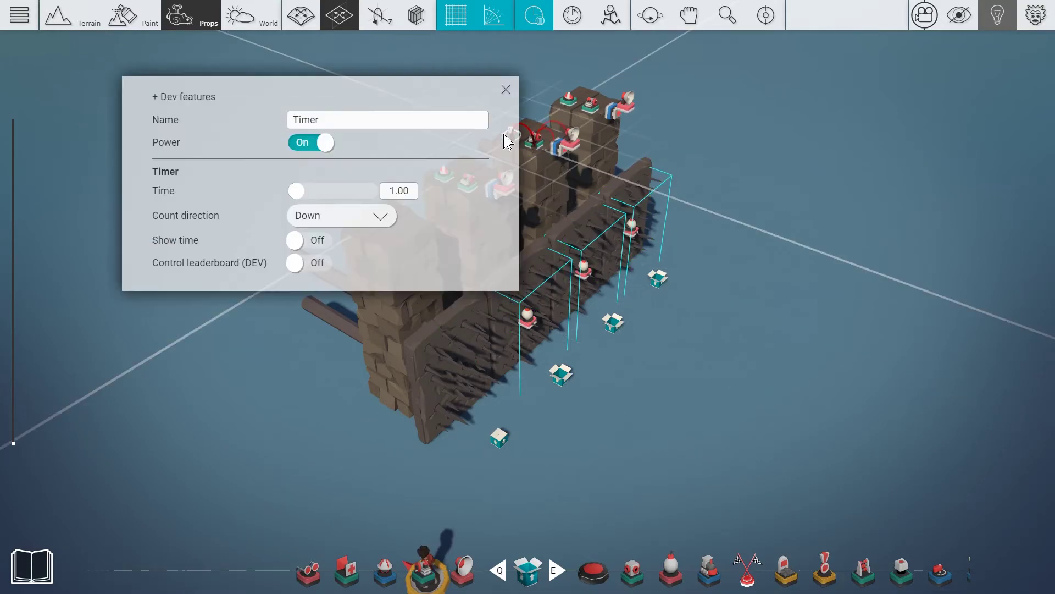
pyautogui.click(406, 190)
pyautogui.write('3')
pyautogui.press('Return')
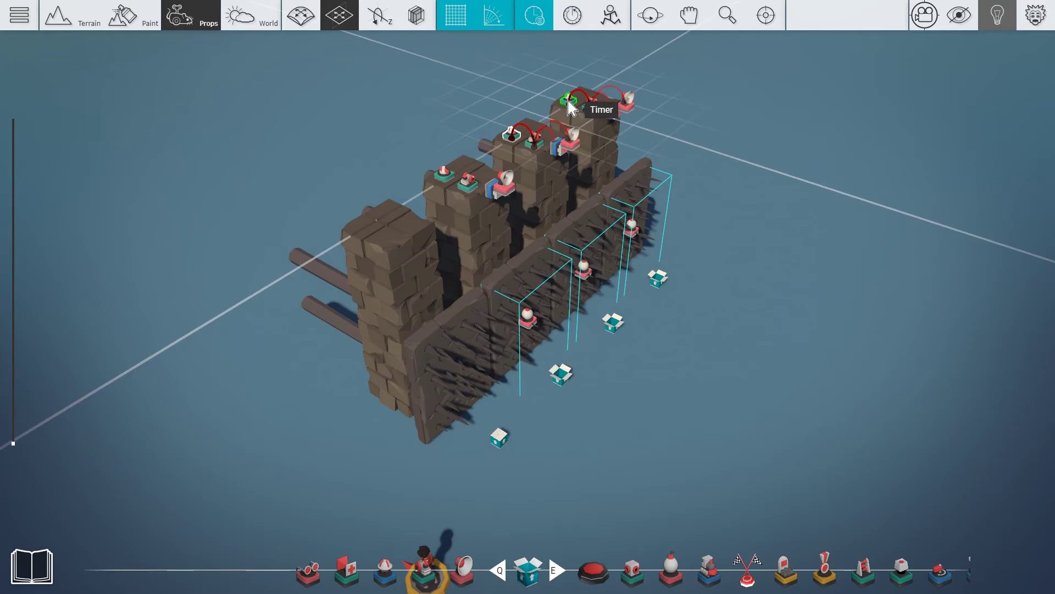
pyautogui.click(568, 100)
pyautogui.press('Return')
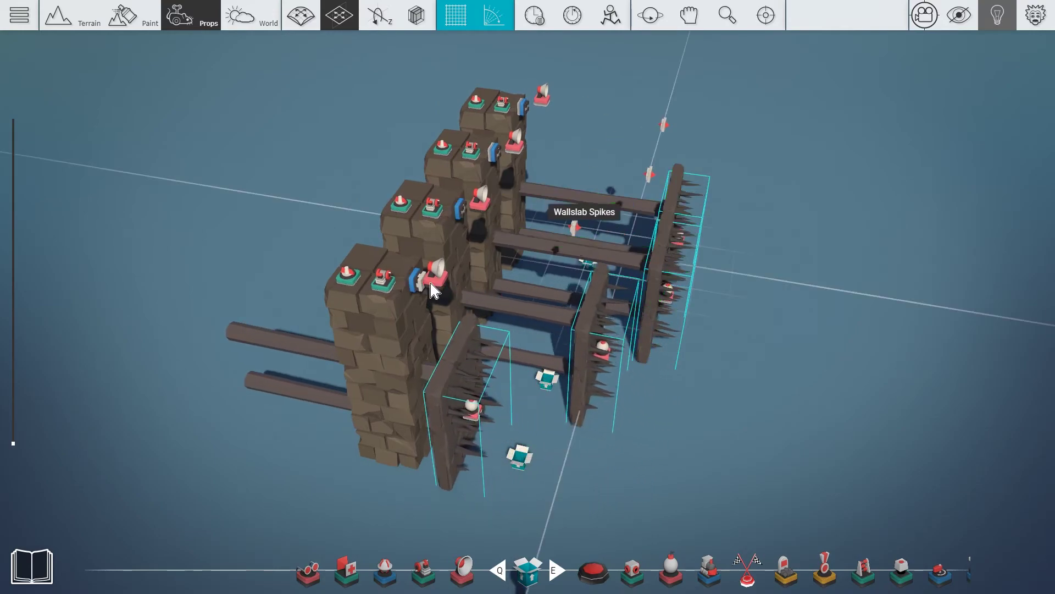
# Set the Transition Time of the front pillar's Lift to 0.25.
pyautogui.click(418, 288)
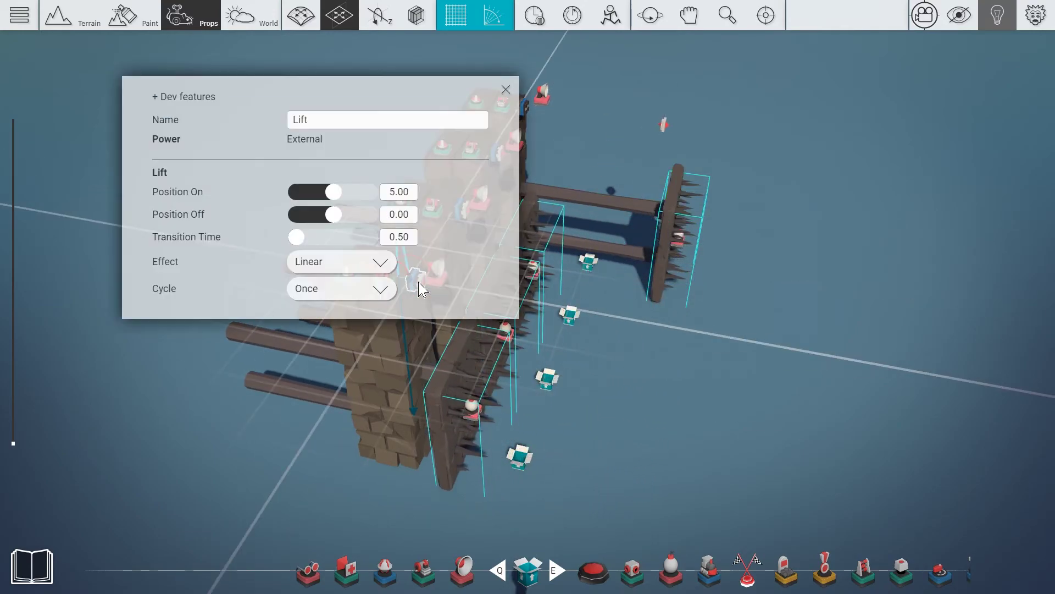
pyautogui.click(402, 240)
pyautogui.write('0.25')
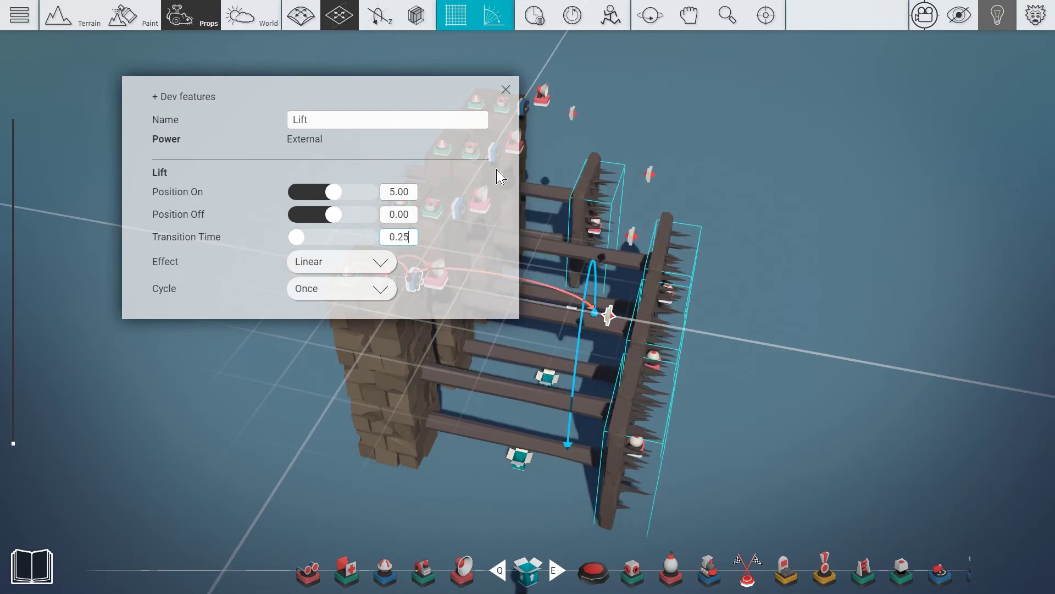
pyautogui.click(725, 332)
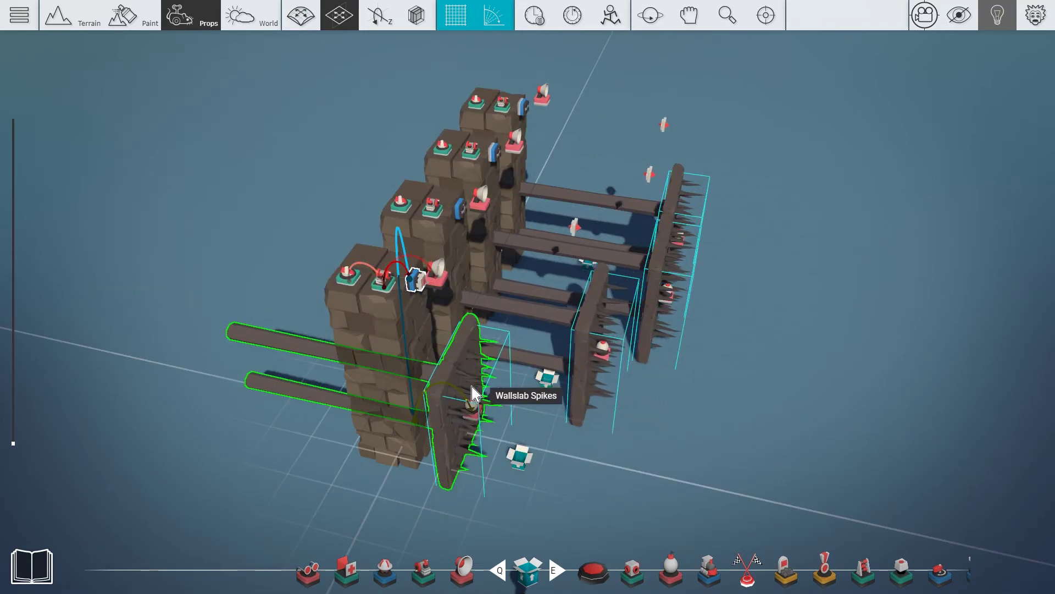
# Set the front pillar's Generator to 2.00 for both Time ON and Time OFF.
pyautogui.click(392, 286)
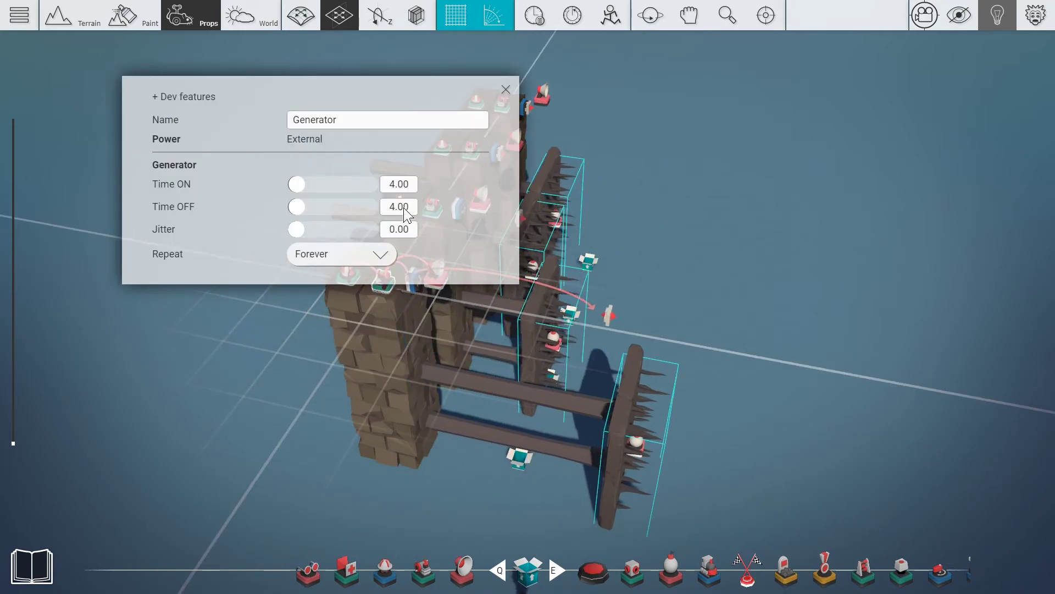
pyautogui.click(407, 187)
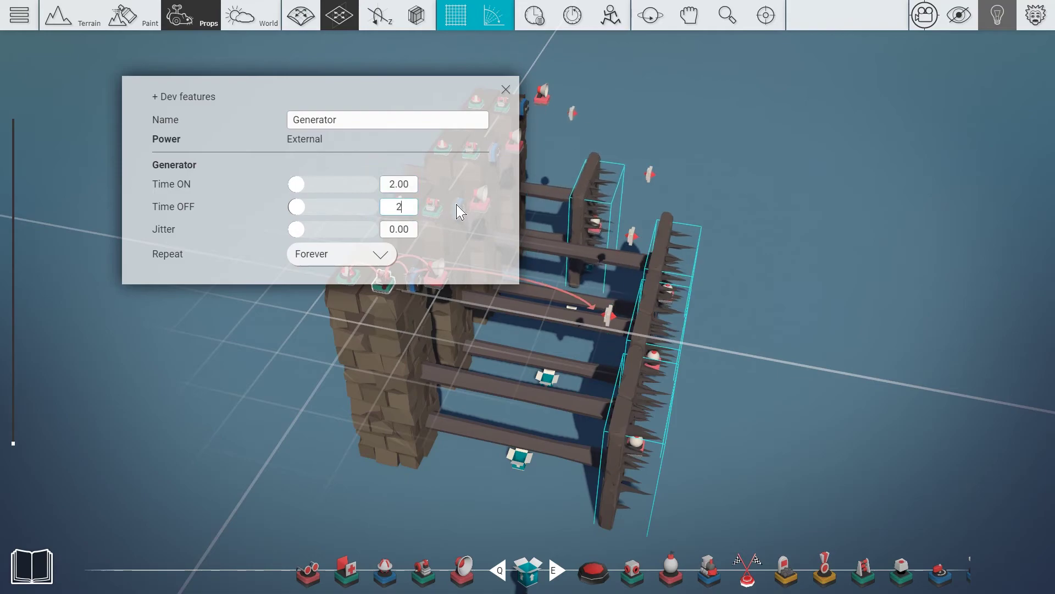
pyautogui.press('Return')
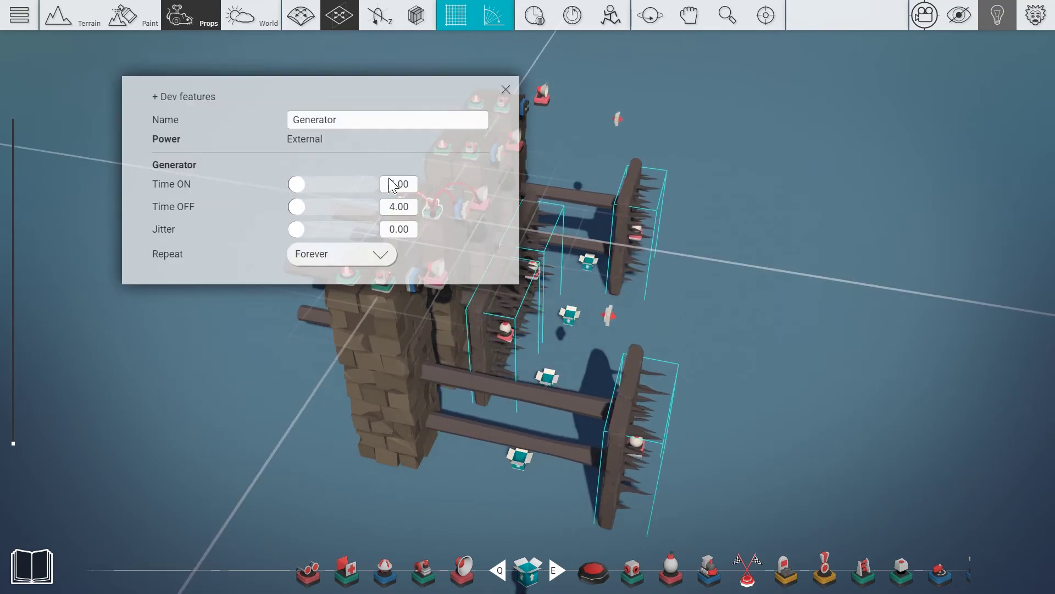
# Set Time ON and Time OFF to 2.00 on the other three pillars' Generators.
pyautogui.click(398, 184)
pyautogui.write('2')
pyautogui.click(400, 206)
pyautogui.write('2')
pyautogui.press('Return')
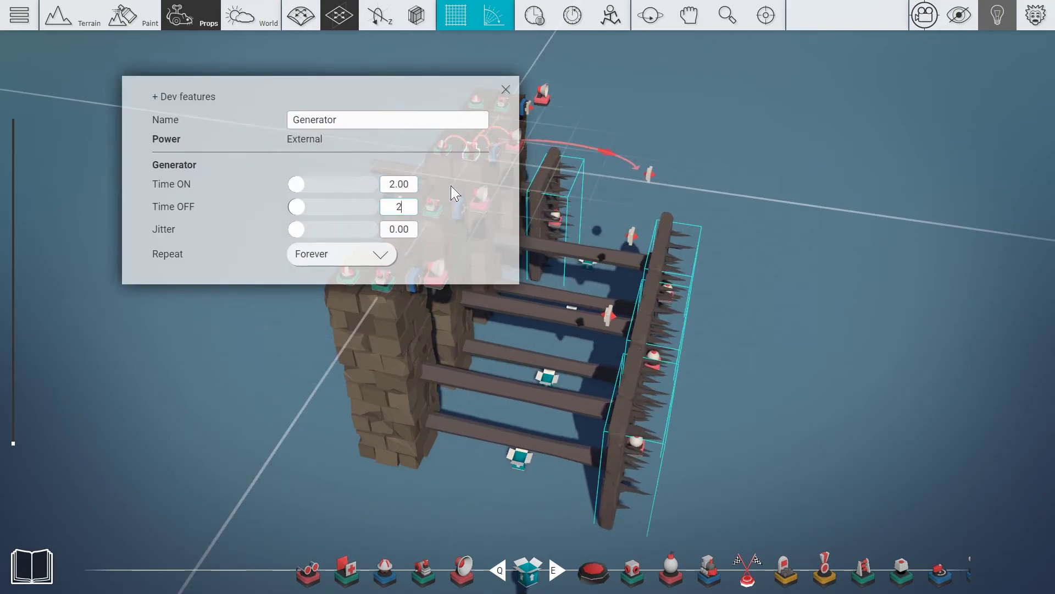
pyautogui.press('Return')
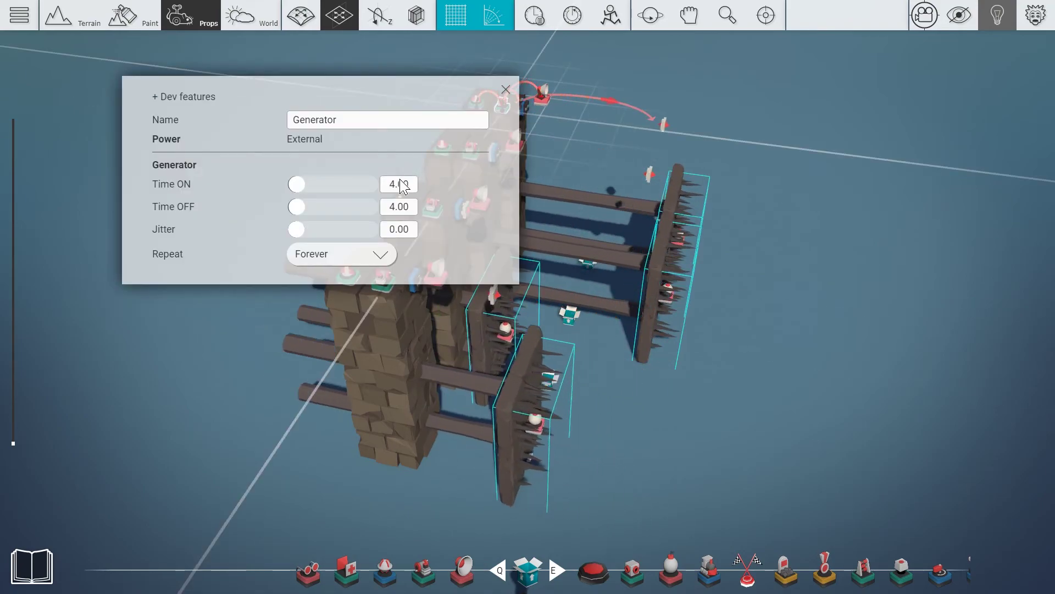
pyautogui.write('2')
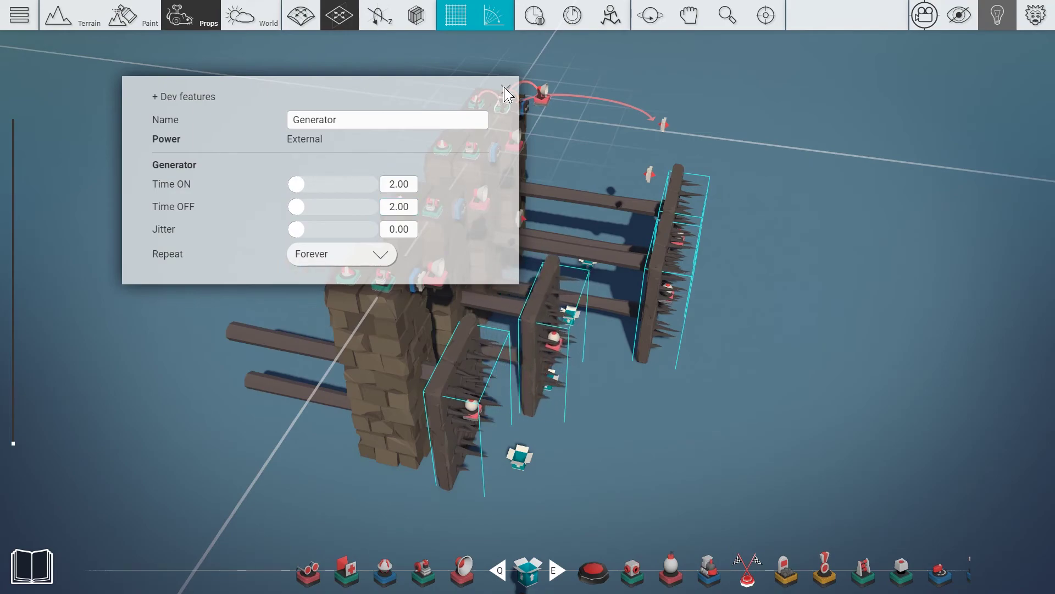
pyautogui.click(504, 88)
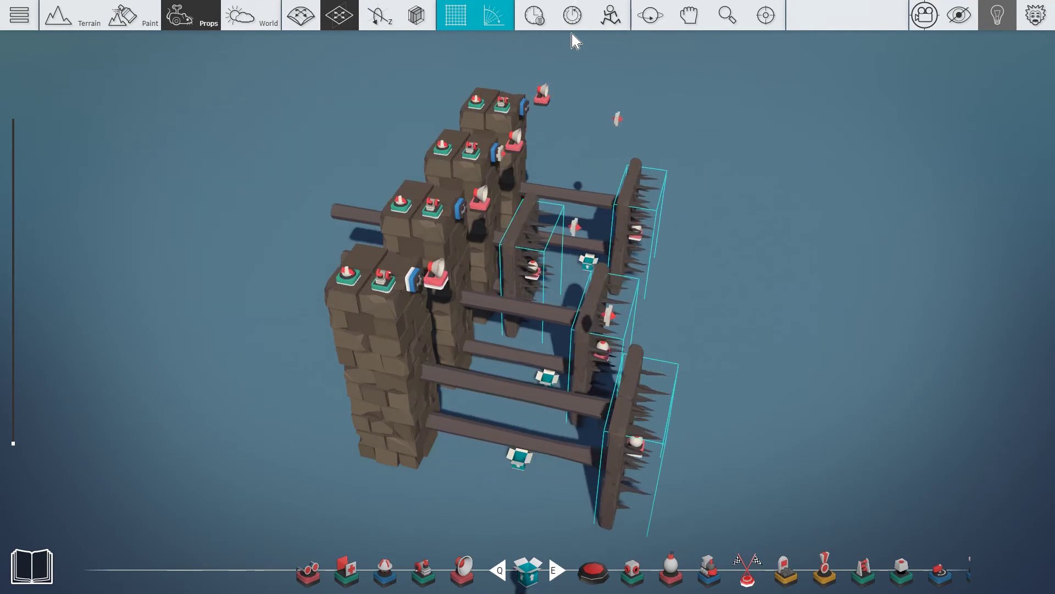
# Reset the running props and watch the timing of the four spike walls.
pyautogui.click(572, 16)
pyautogui.moveTo(544, 26); pyautogui.dragTo(363, 5)
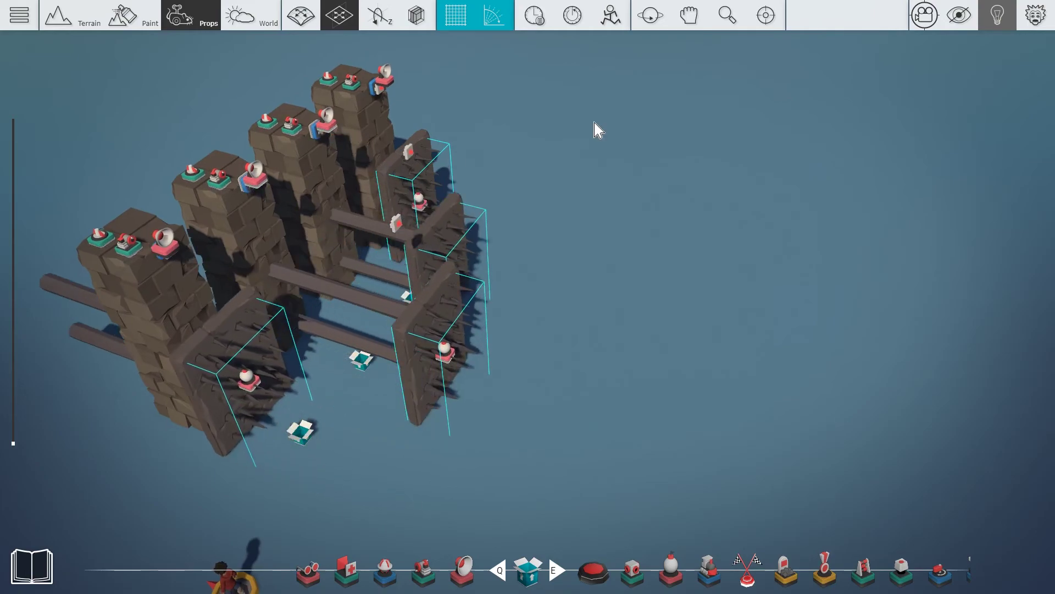
pyautogui.moveTo(598, 131); pyautogui.dragTo(591, 154)
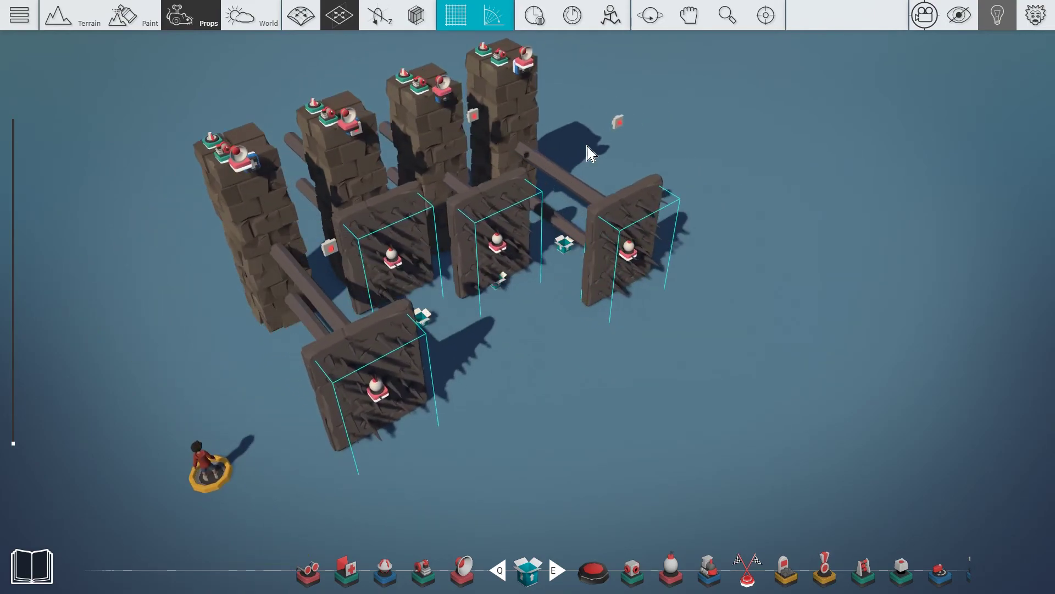
# Play-test the trap by running the character past the four spike walls, and return to the editor.
pyautogui.press('Tab')
pyautogui.press('w')
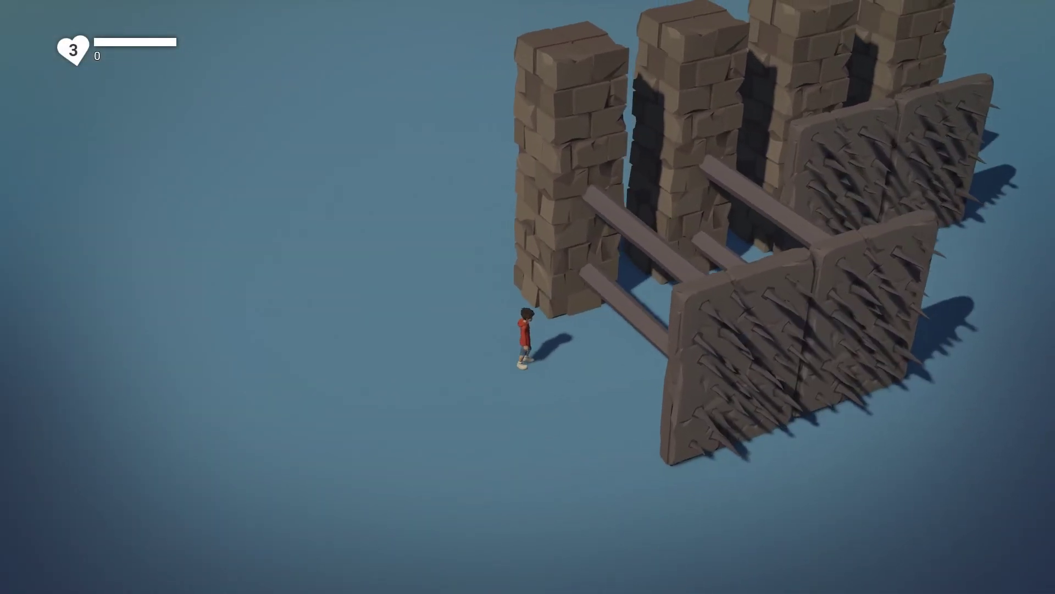
pyautogui.press('d')
pyautogui.press('s')
pyautogui.press('d')
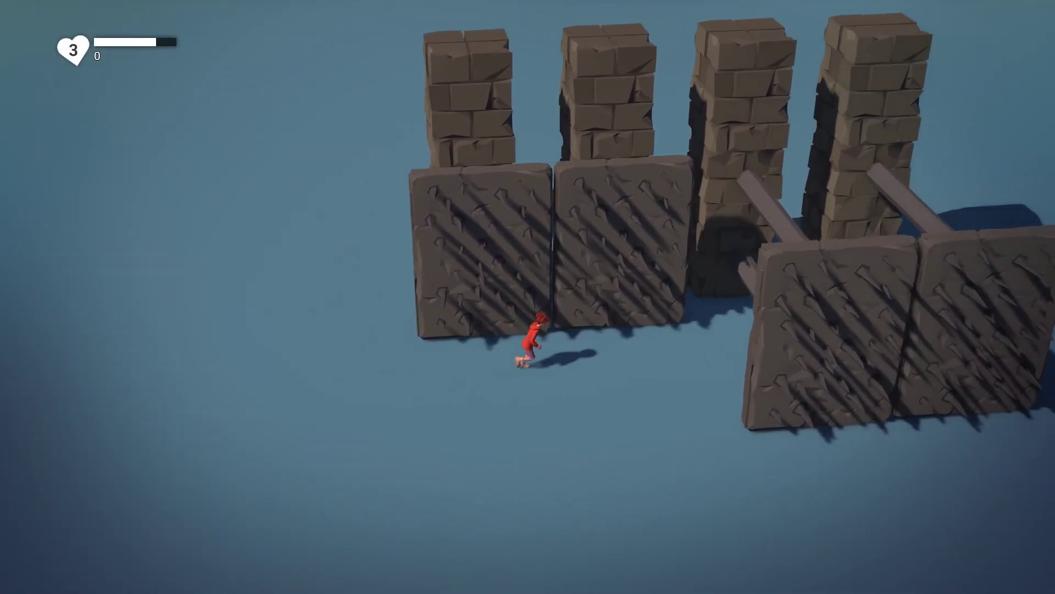
pyautogui.press('d')
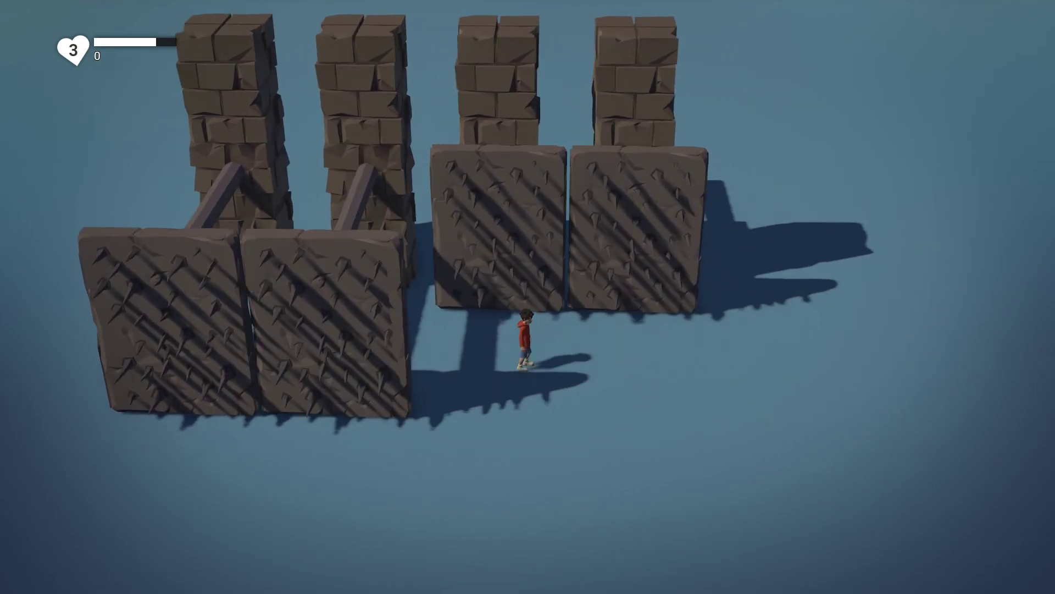
pyautogui.press('d')
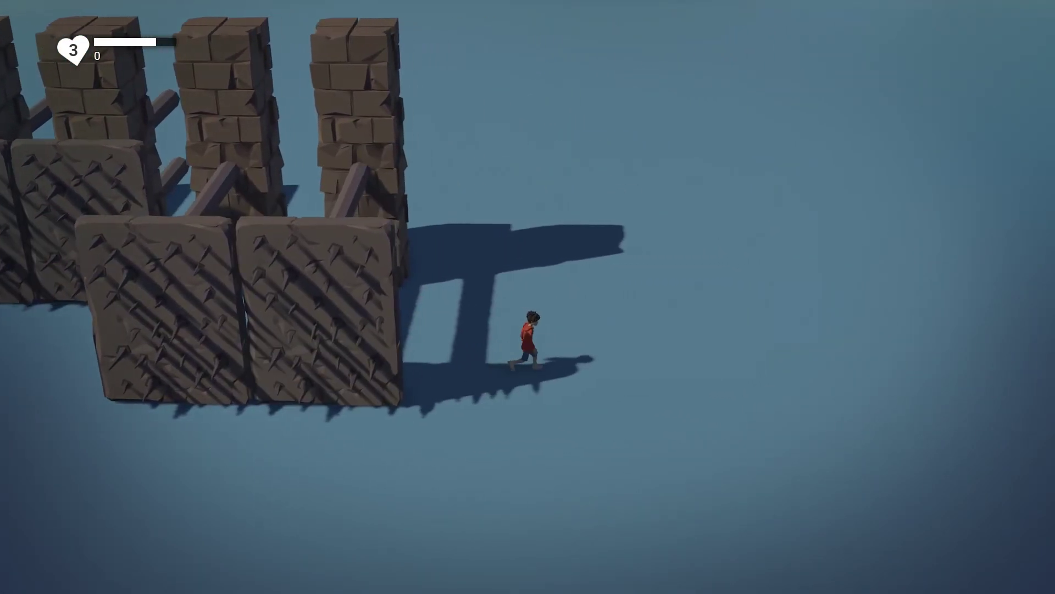
pyautogui.press('Escape')
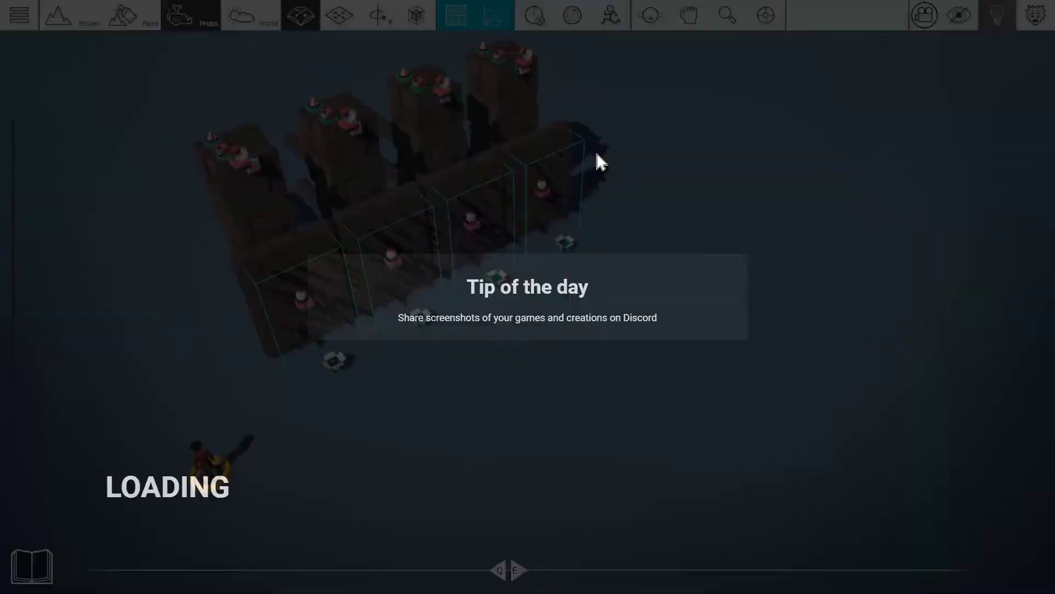